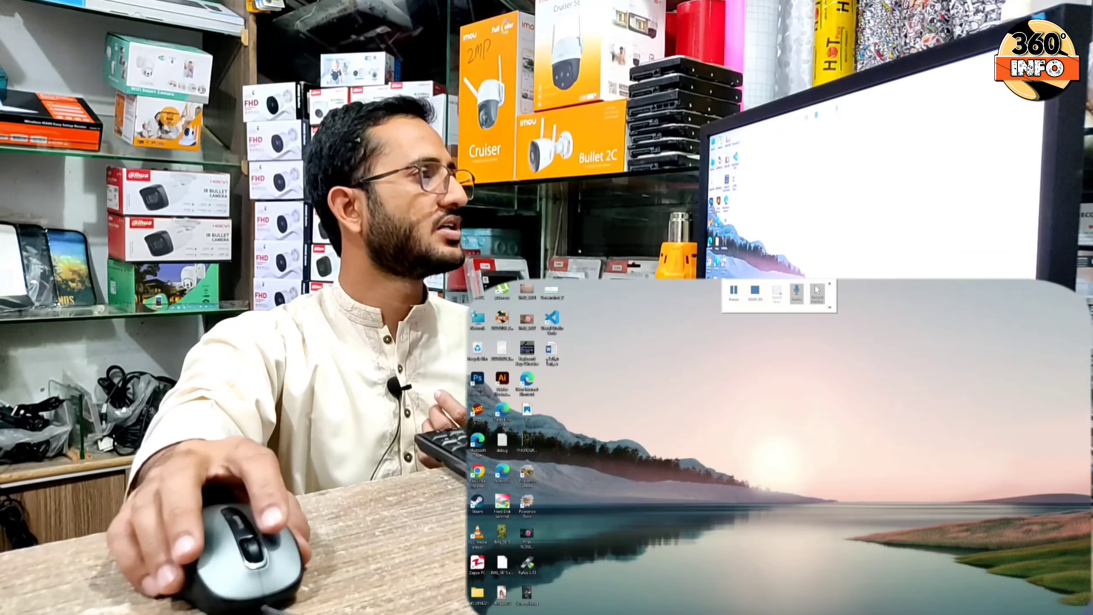
Step: Open Computer Management for This PC, move its window toward the middle of the desktop and show Disk Management
right_click(477, 290)
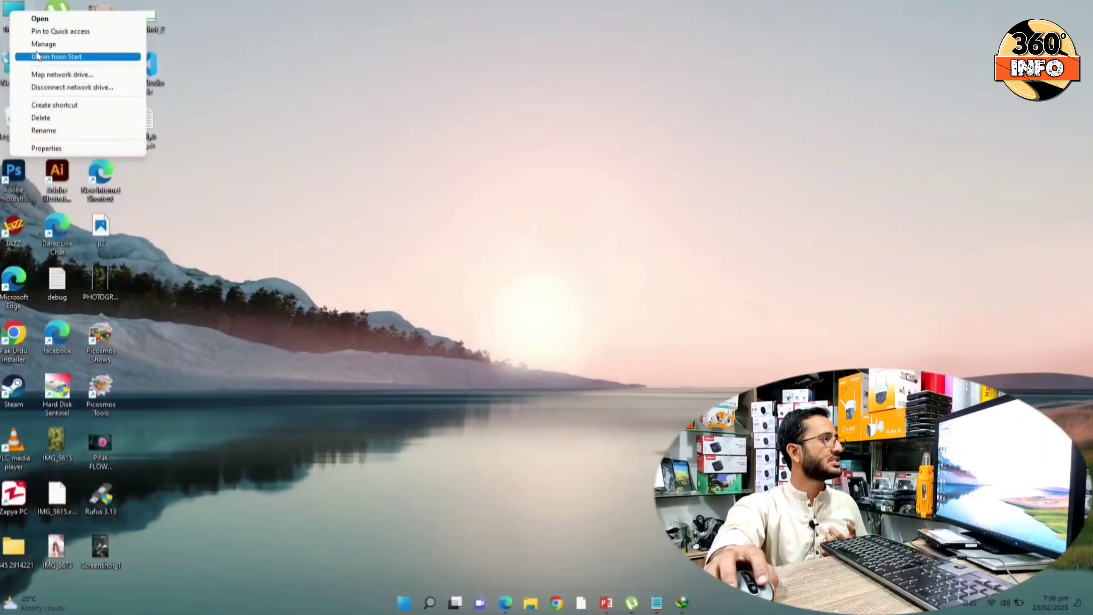
left_click(38, 45)
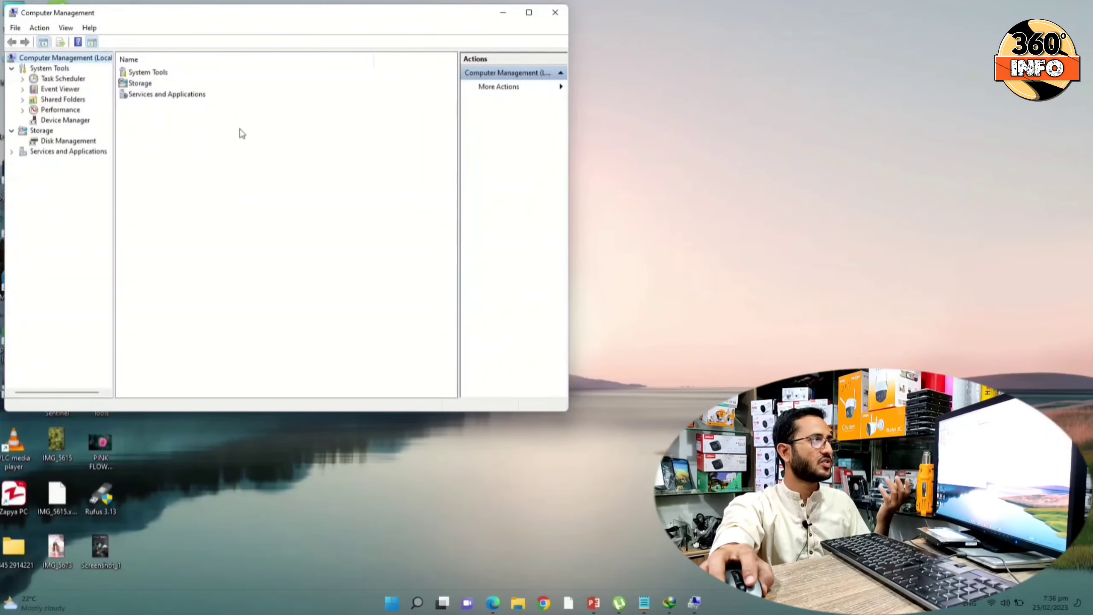
left_click_drag(134, 13, 295, 90)
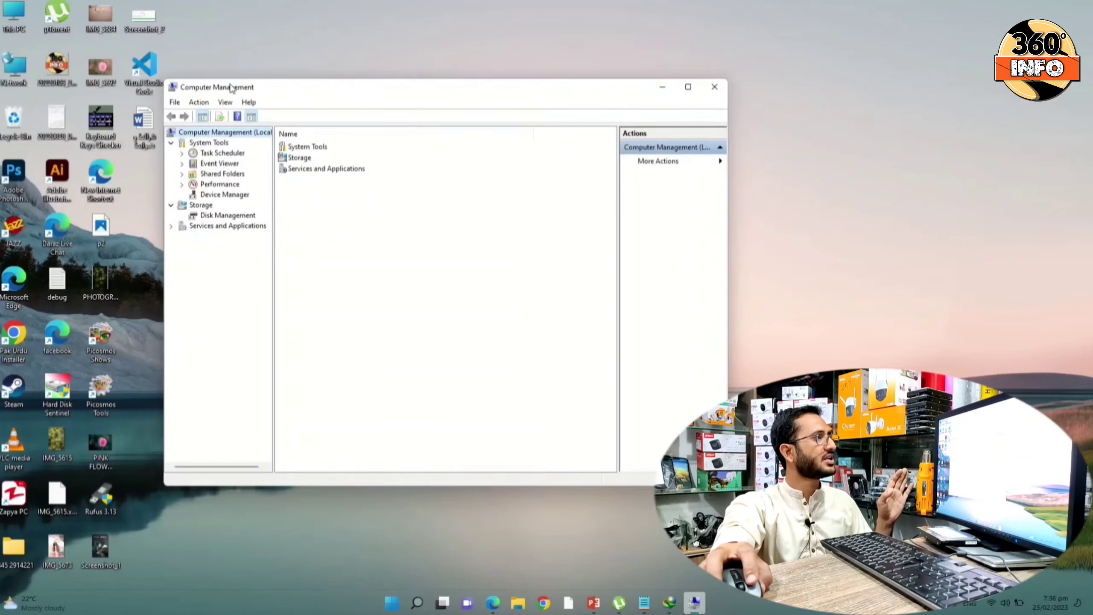
right_click(11, 14)
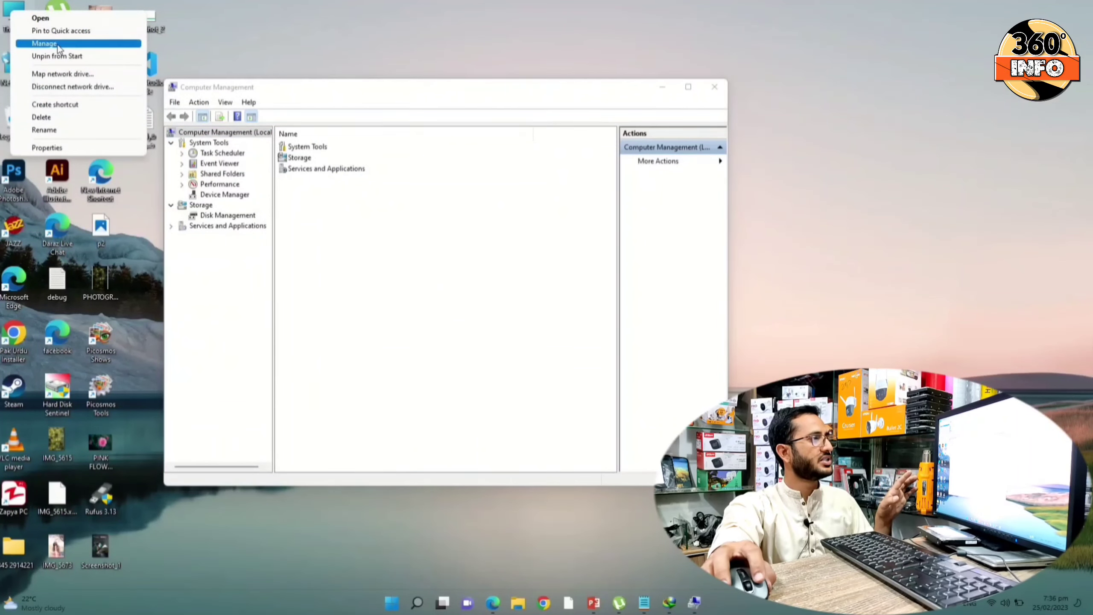
left_click(360, 260)
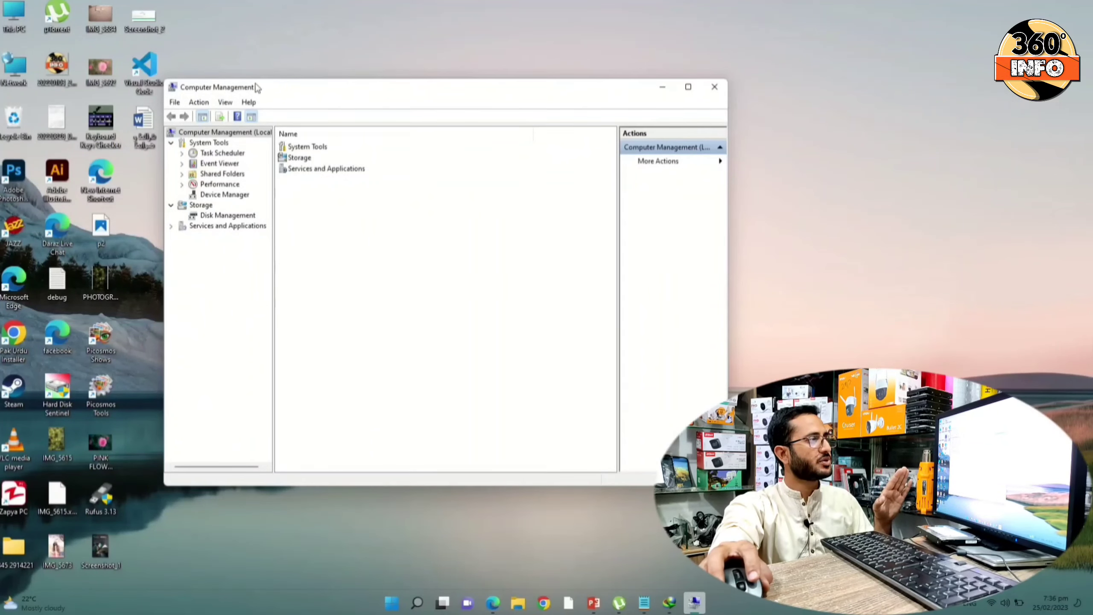
left_click(218, 217)
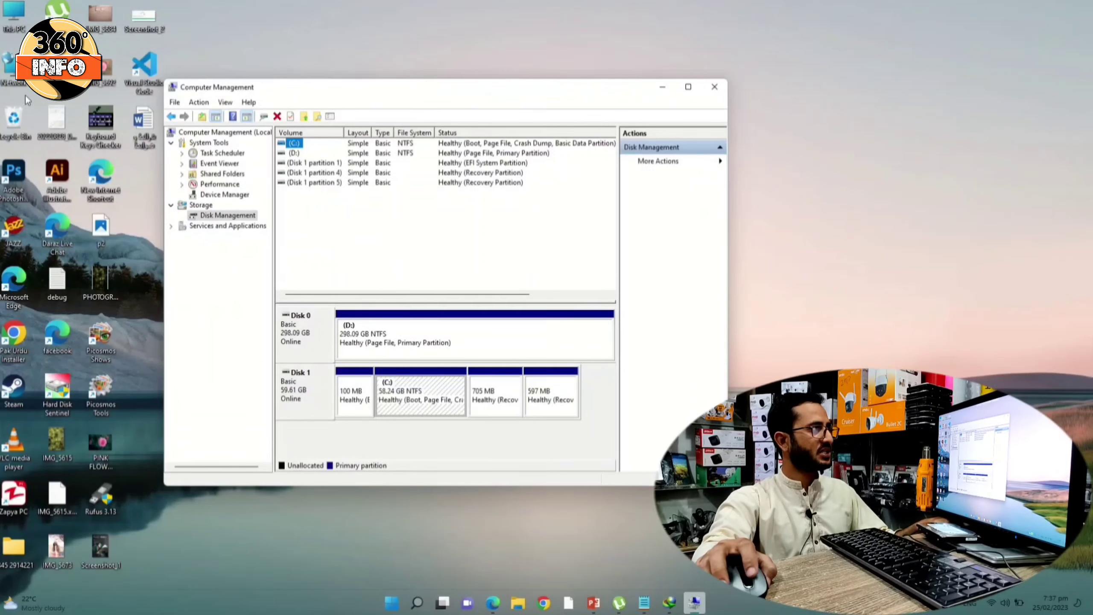
Step: Check the drives listed in This PC and decline formatting the disk in drive E:
double_click(15, 17)
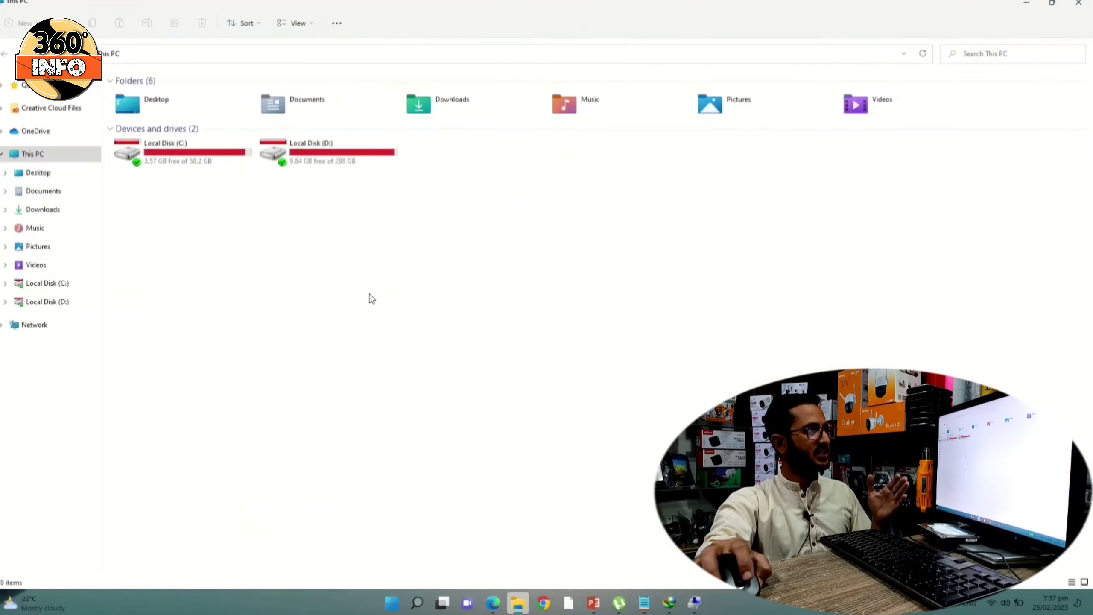
left_click(1078, 2)
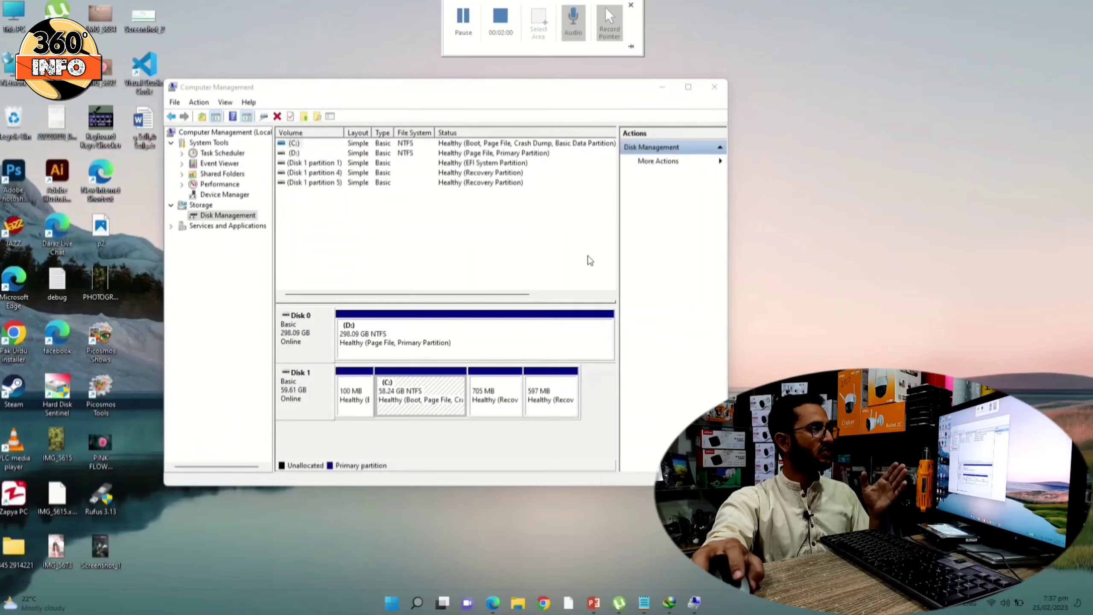
left_click(347, 453)
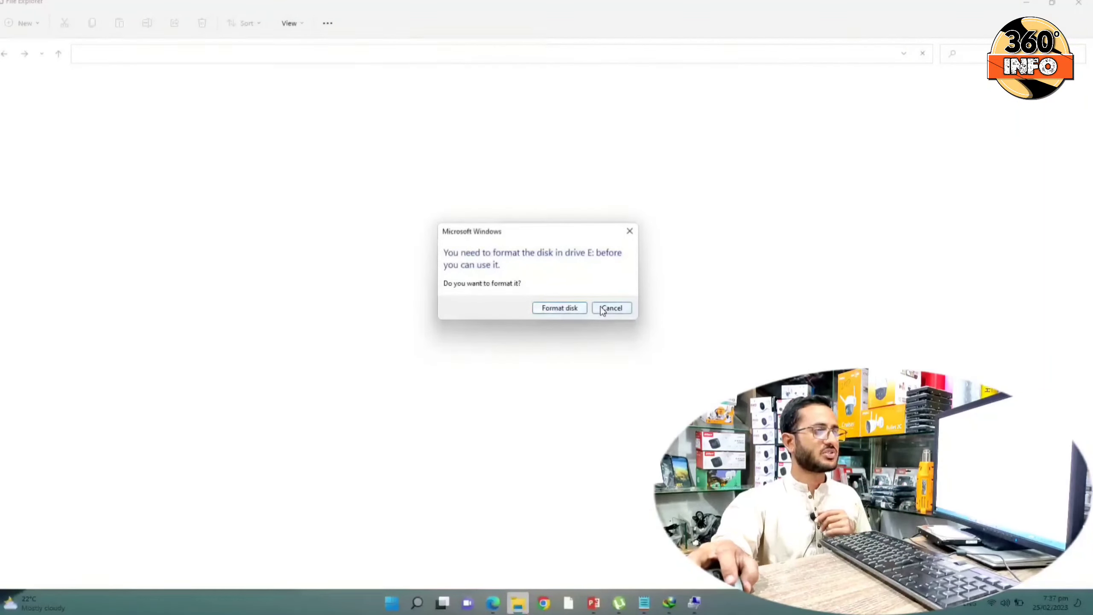
left_click(613, 308)
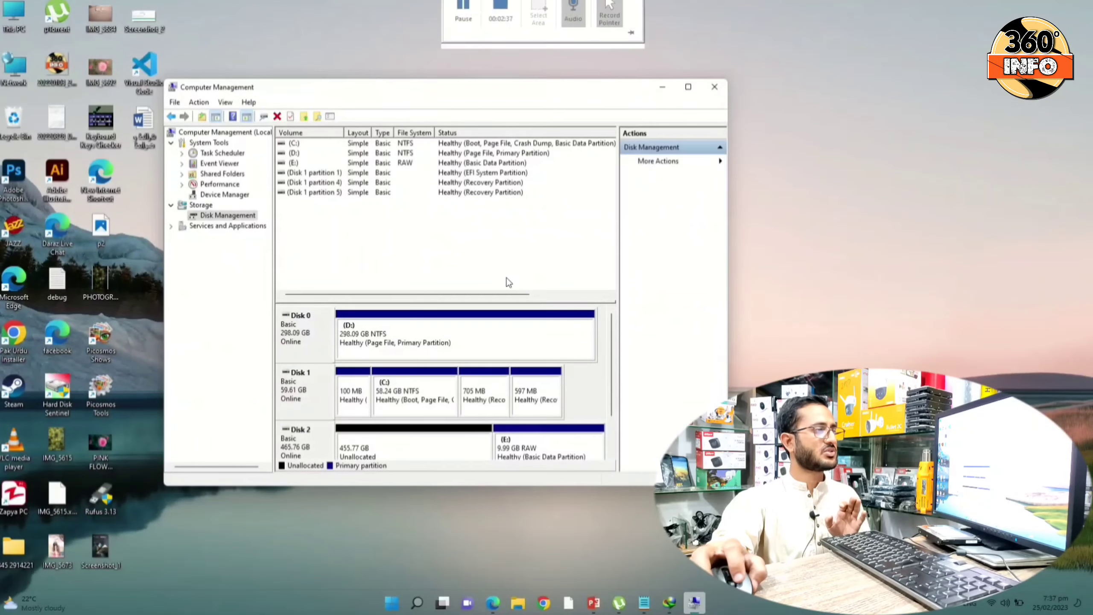
Step: Examine the partitions of Disk 0 and Disk 1 and the unallocated space on Disk 2
left_click(290, 395)
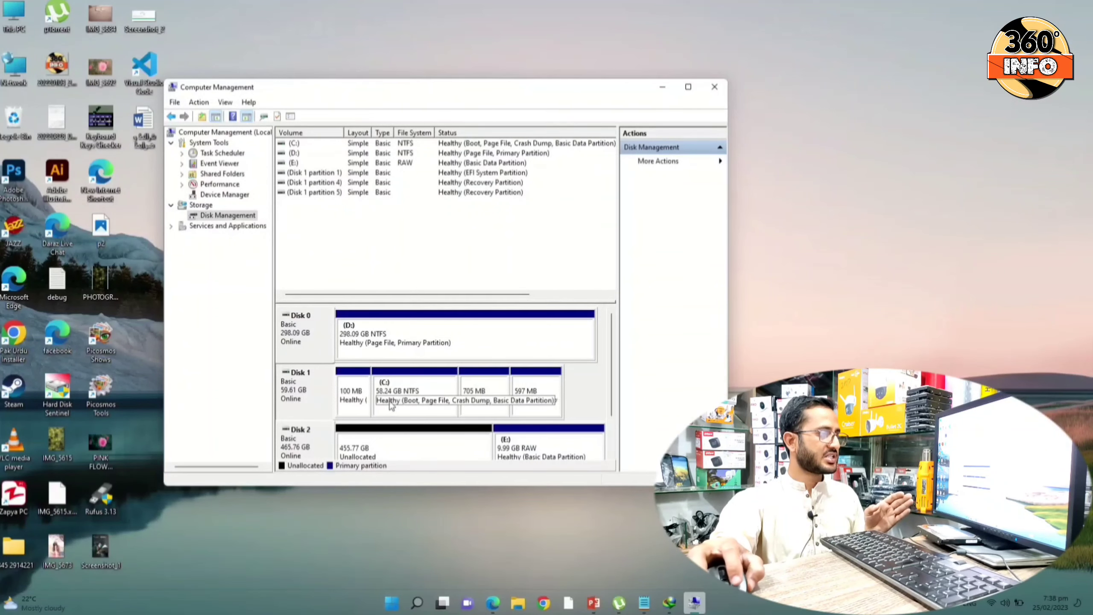
left_click(409, 398)
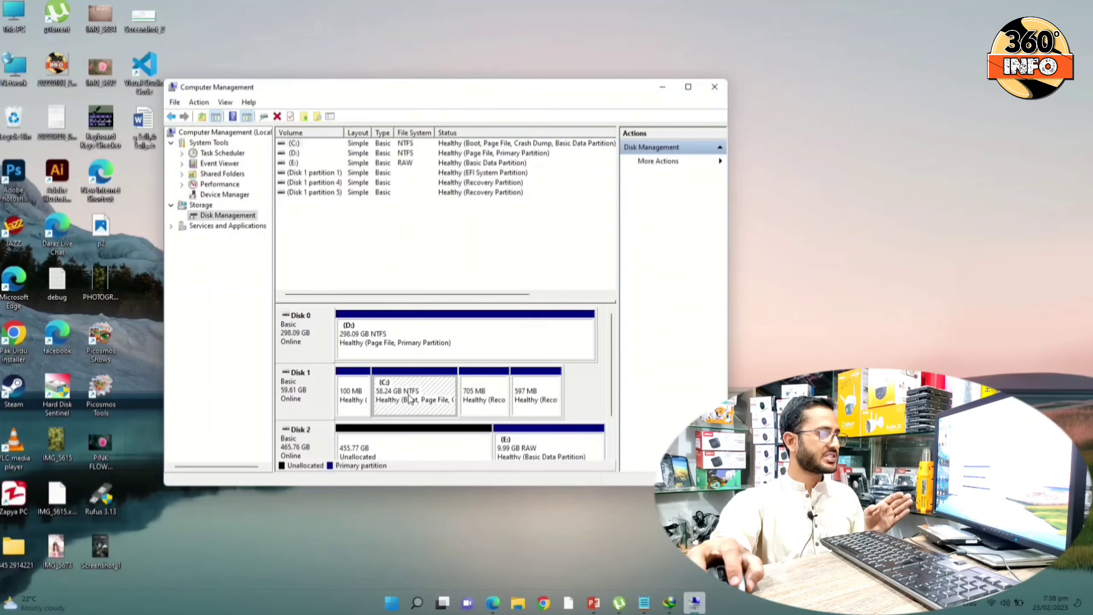
left_click(307, 344)
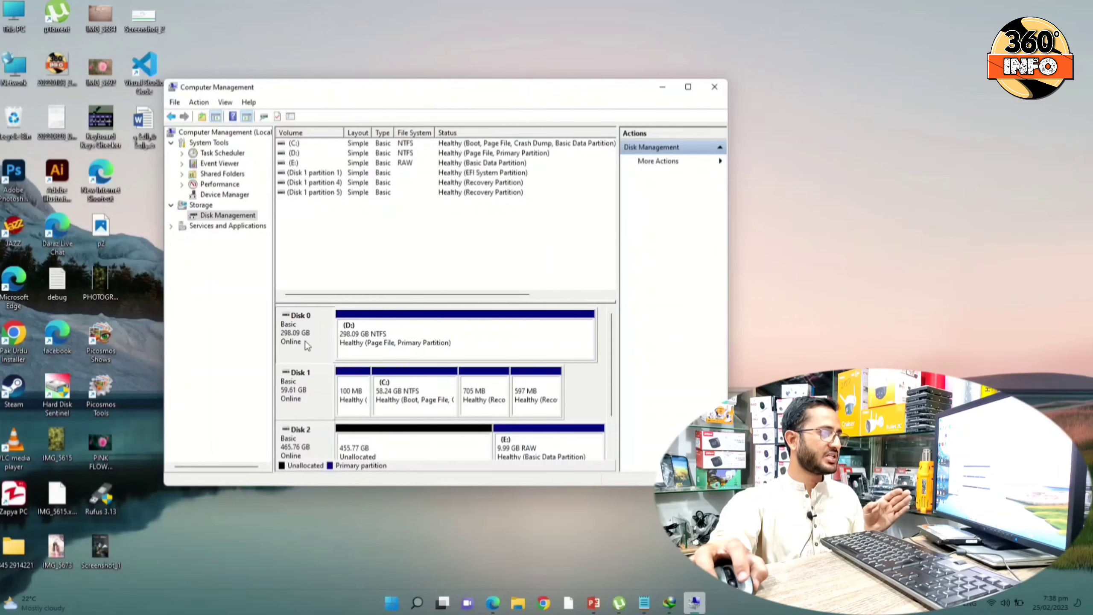
left_click(368, 344)
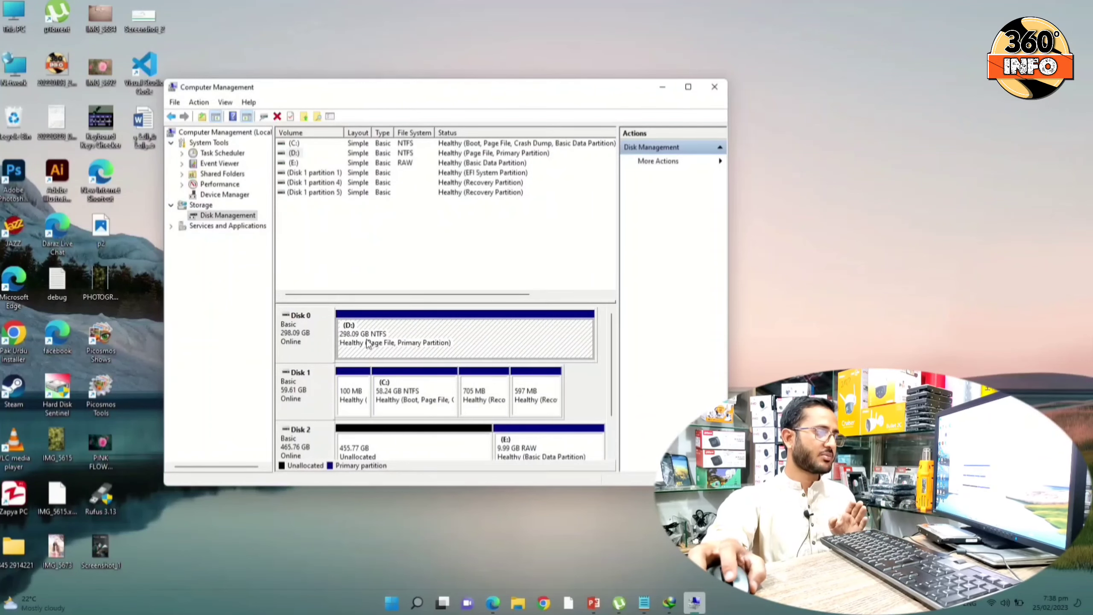
left_click(372, 448)
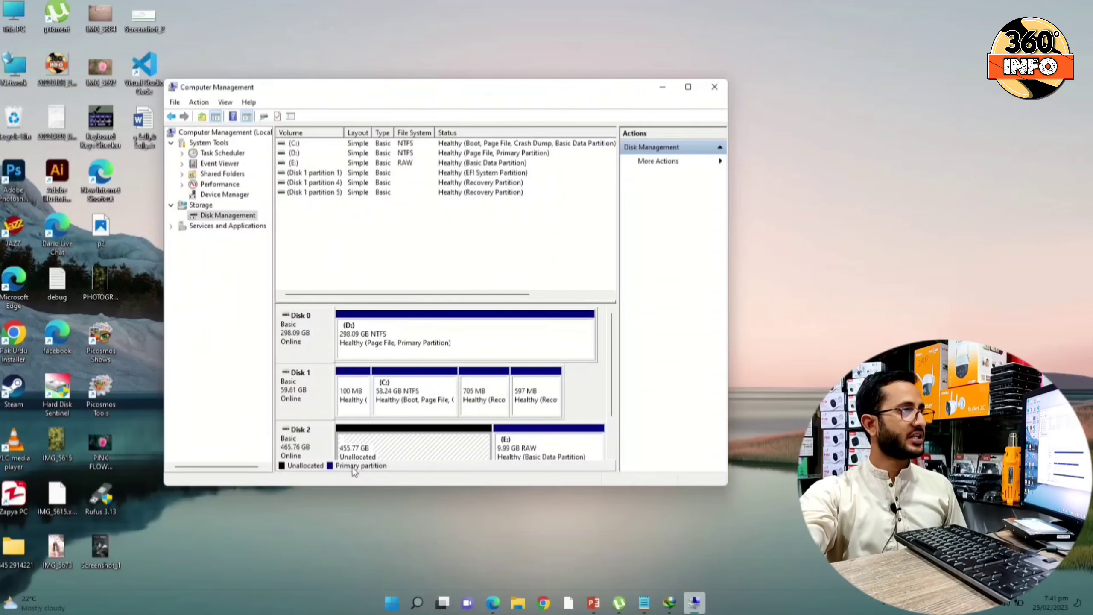
Step: Maximize Computer Management and delete the RAW E: volume on Disk 2
left_click_drag(493, 92, 484, 3)
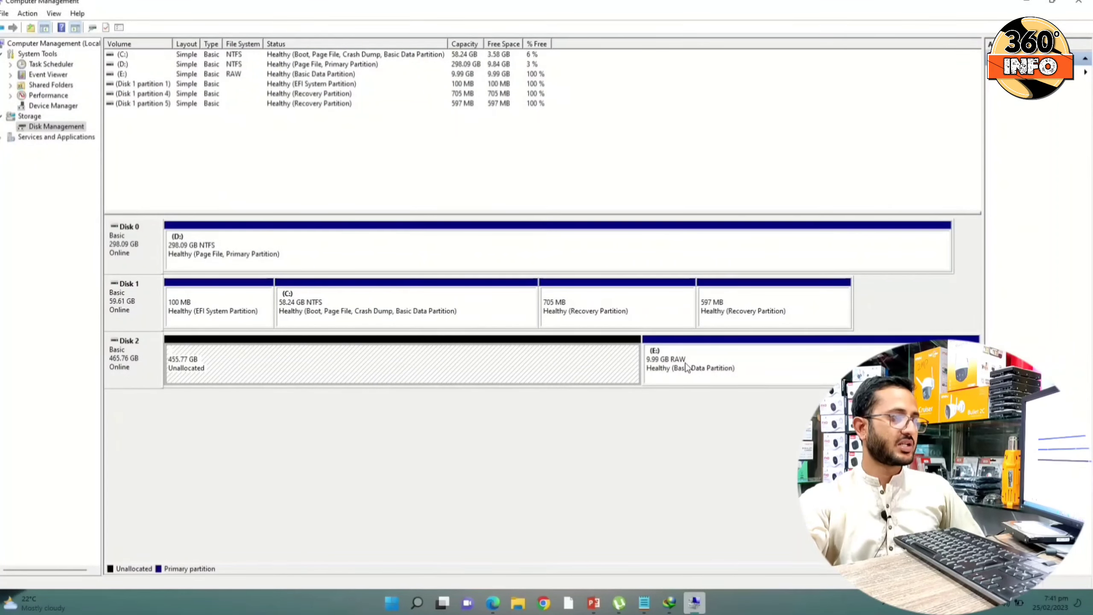
right_click(686, 356)
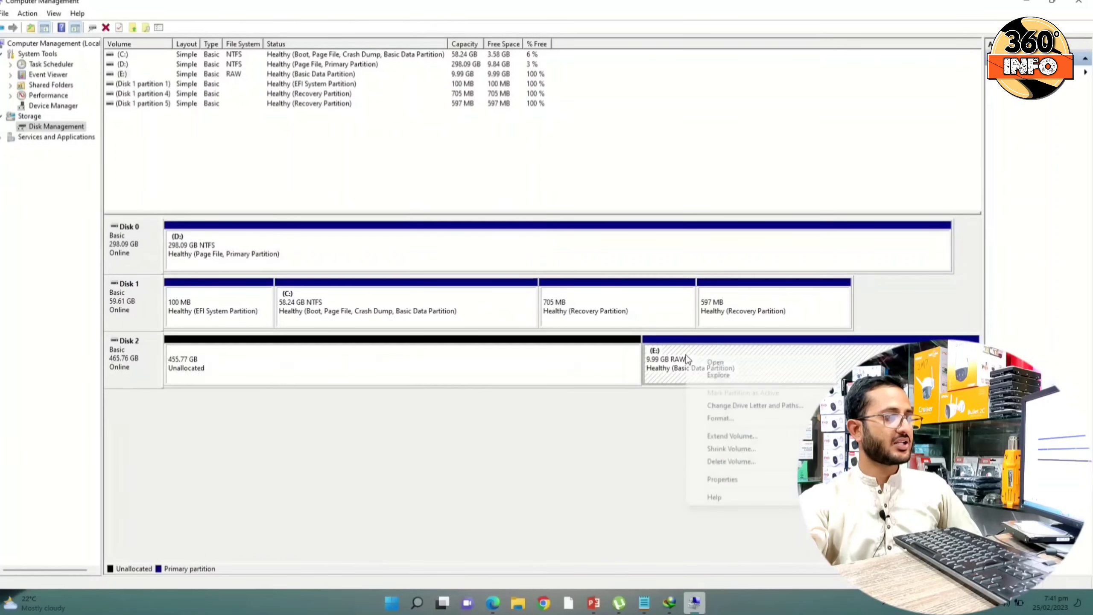
left_click(730, 461)
left_click(587, 338)
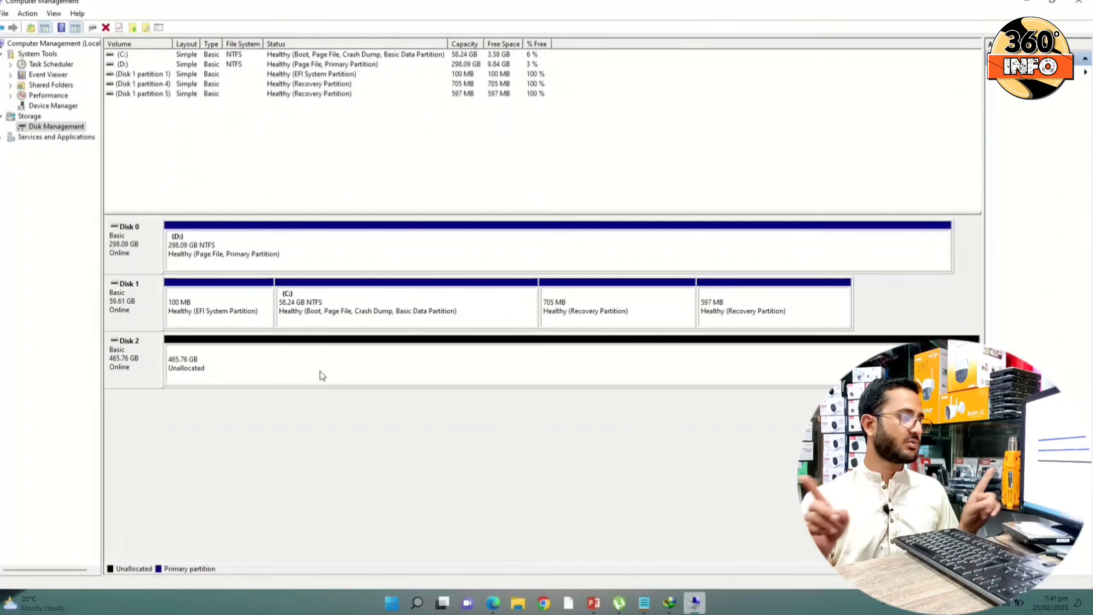
Step: Start a new simple volume in Disk 2's unallocated space and accept the maximum size of 476938 MB
right_click(355, 369)
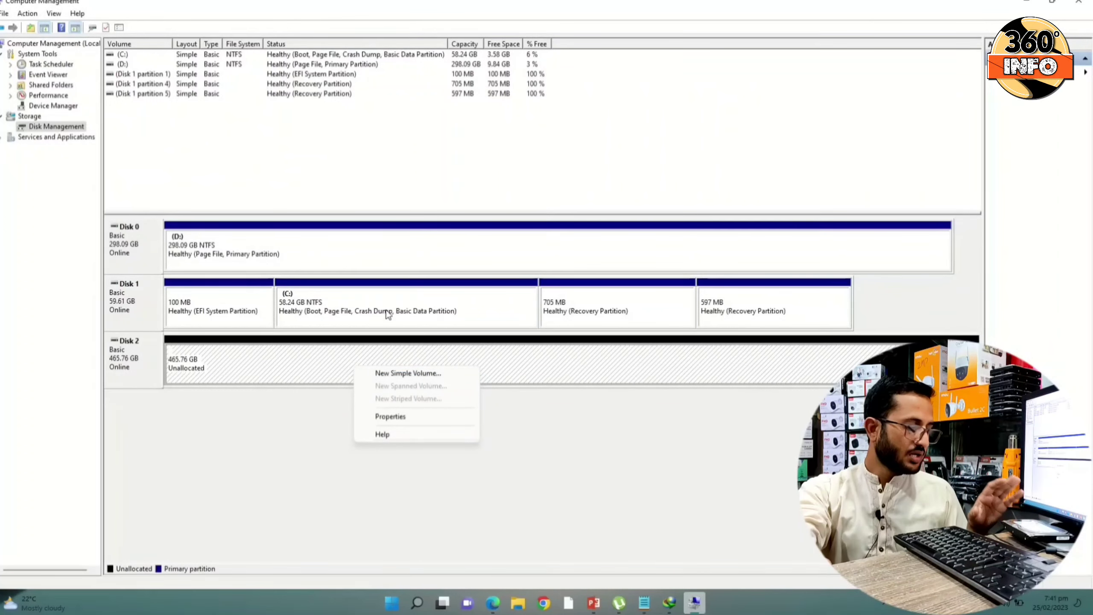
left_click(404, 374)
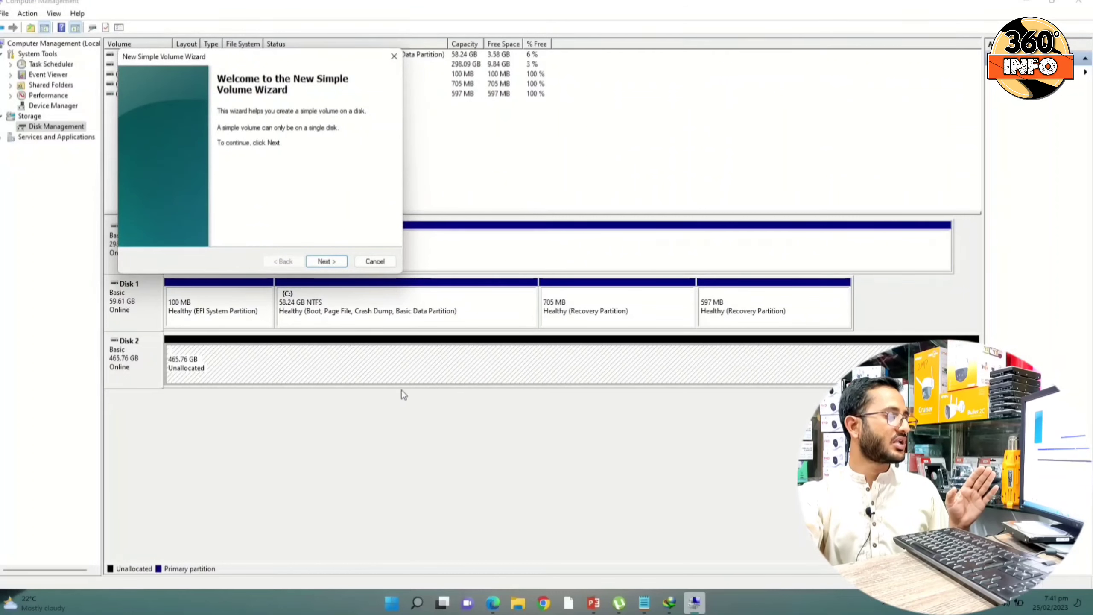
left_click(326, 261)
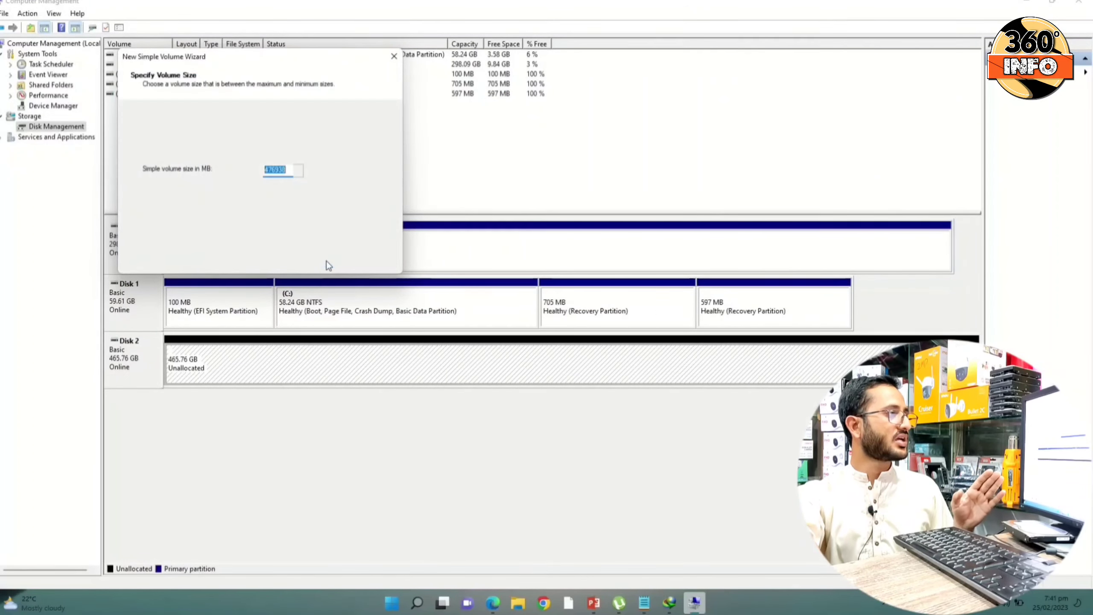
left_click(287, 169)
left_click_drag(287, 170, 264, 170)
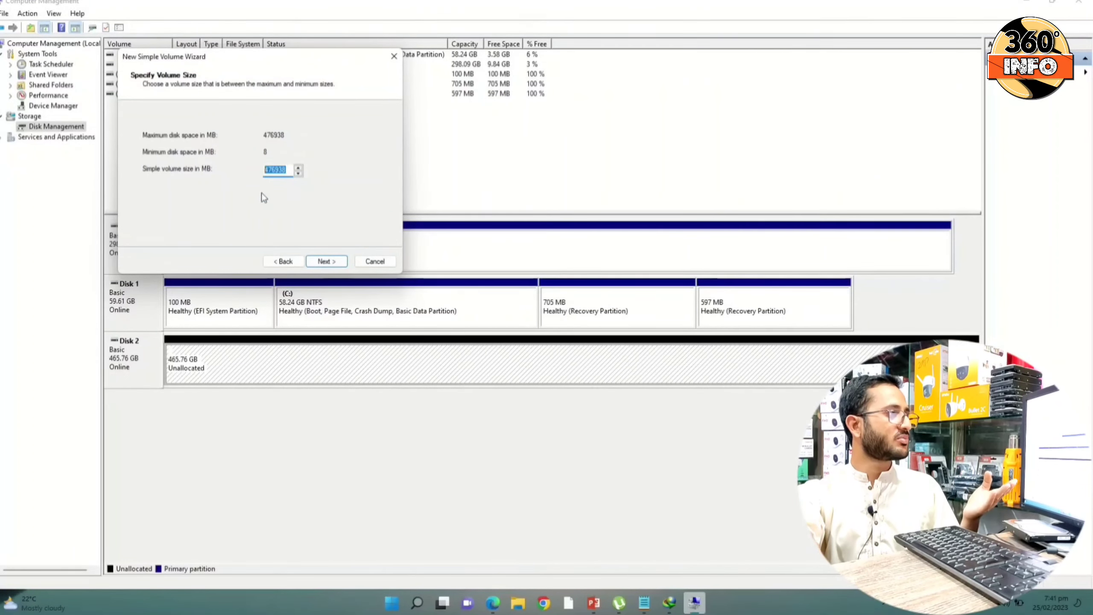
left_click(326, 261)
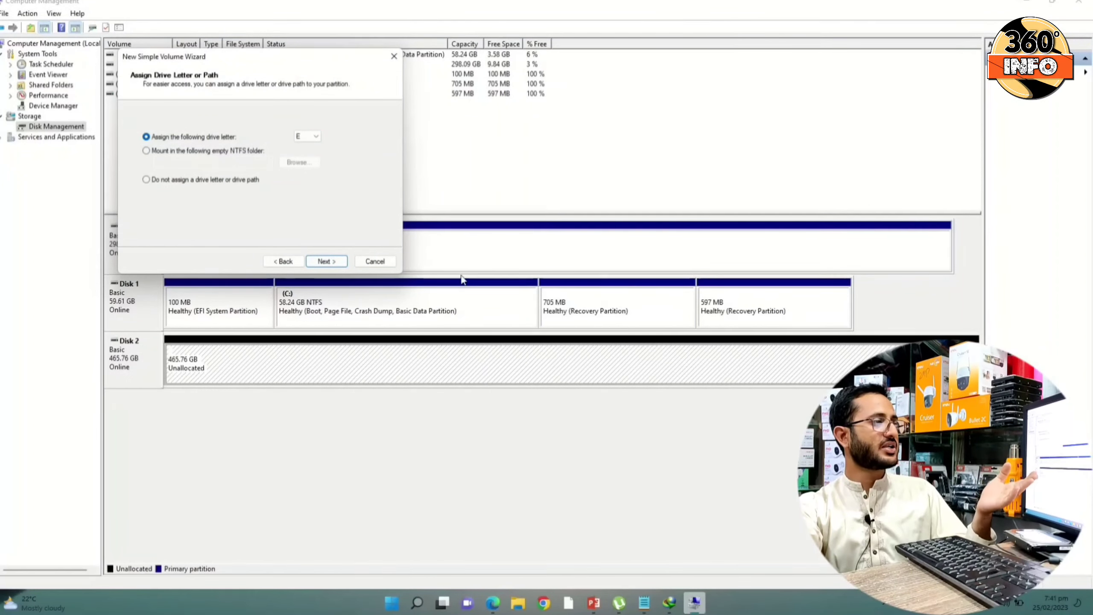
Step: Create the volume with drive letter E, NTFS, default allocation unit size, an empty label and quick format, then close its folder window
left_click(330, 262)
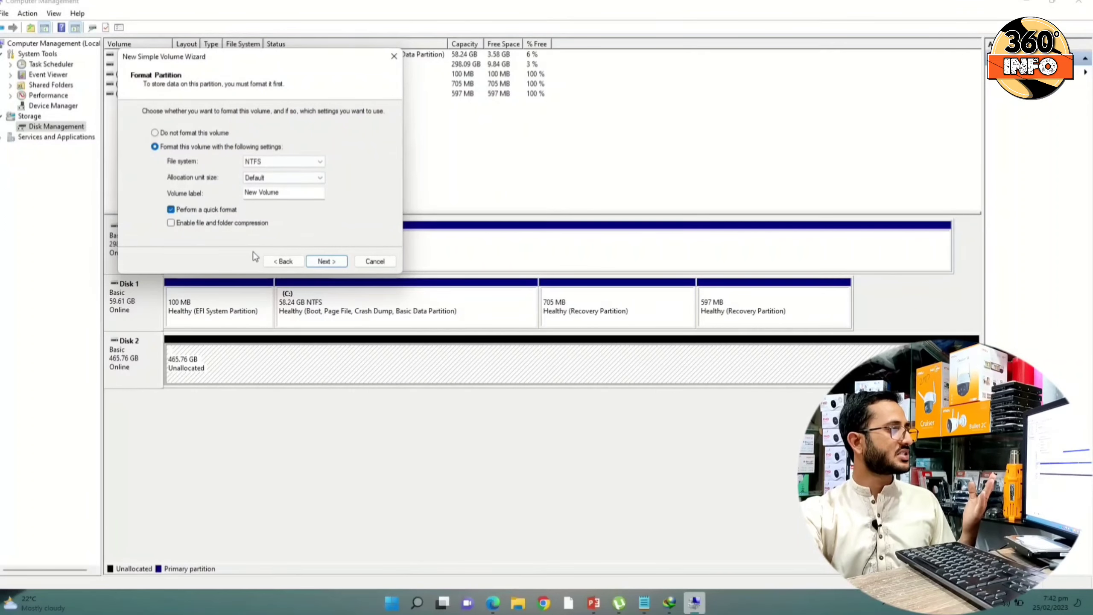
left_click(286, 164)
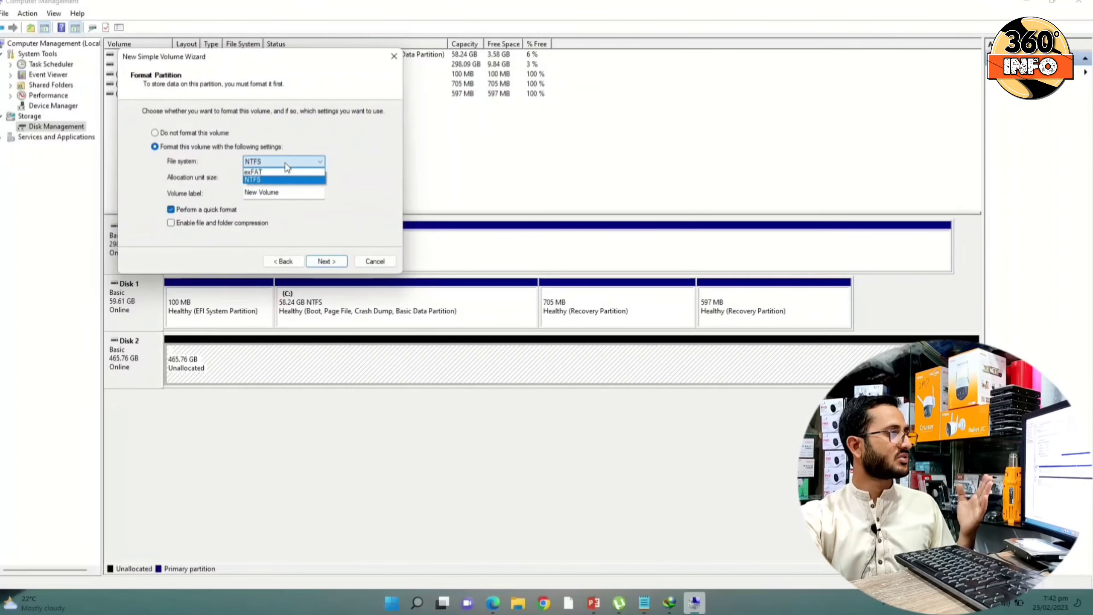
left_click(285, 166)
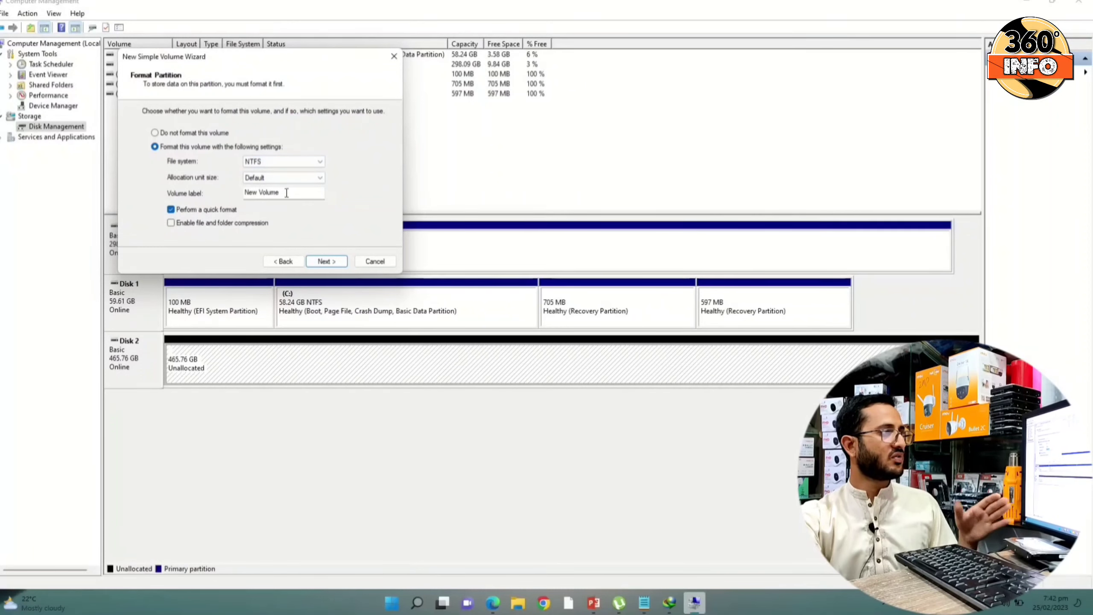
left_click_drag(286, 193, 194, 195)
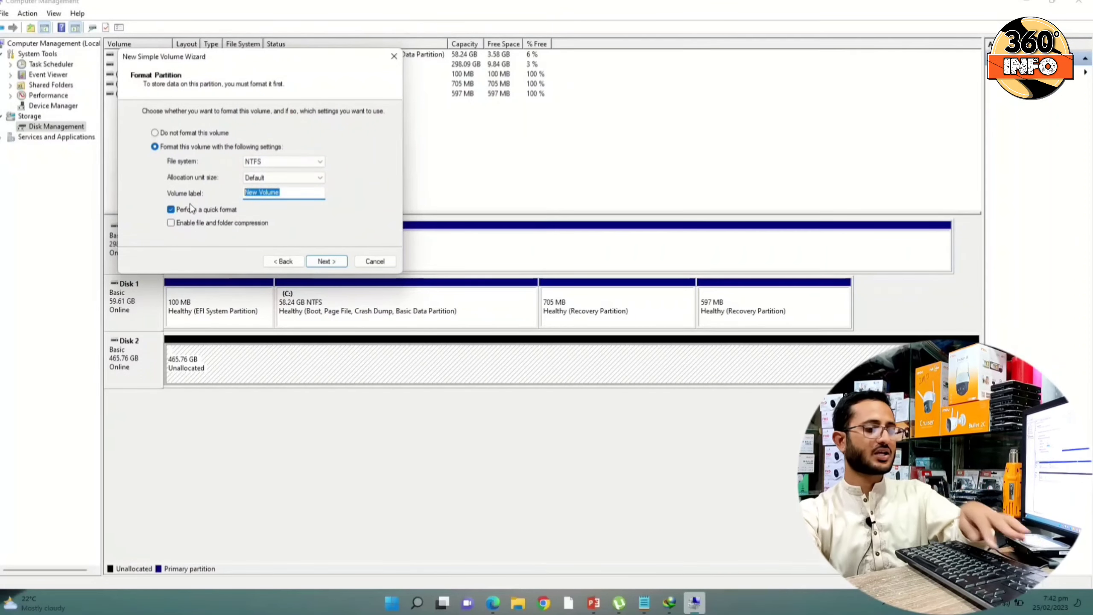
key("BackSpace")
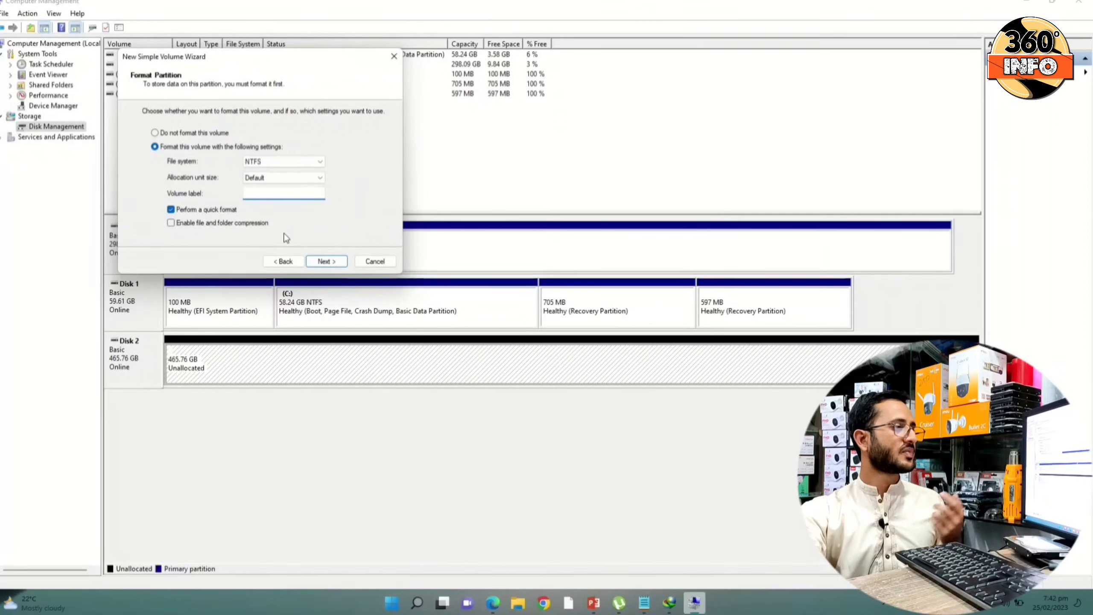
left_click(326, 261)
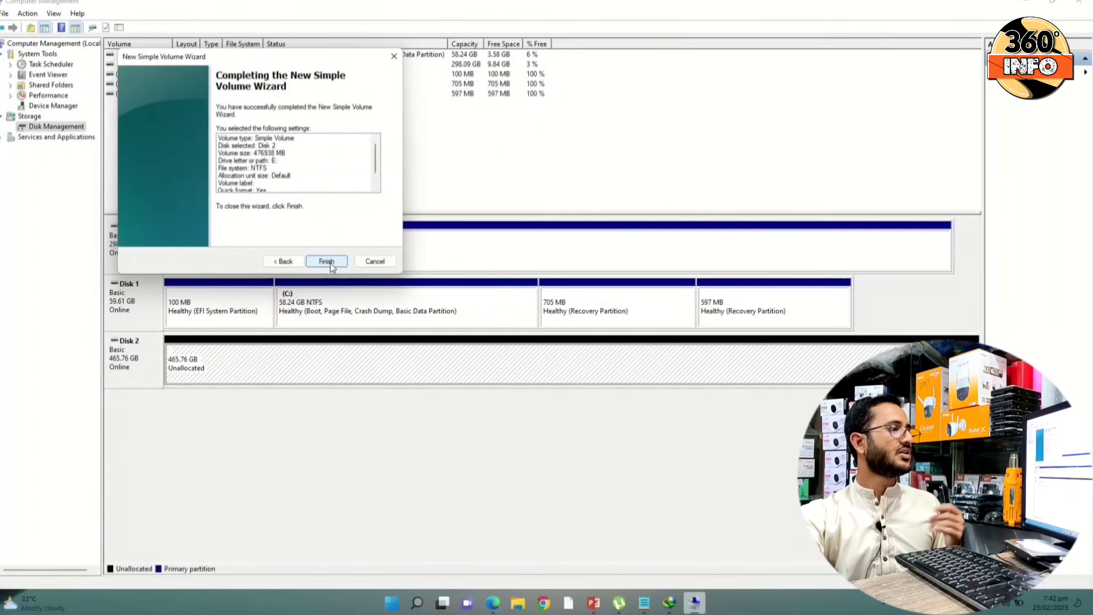
left_click(331, 263)
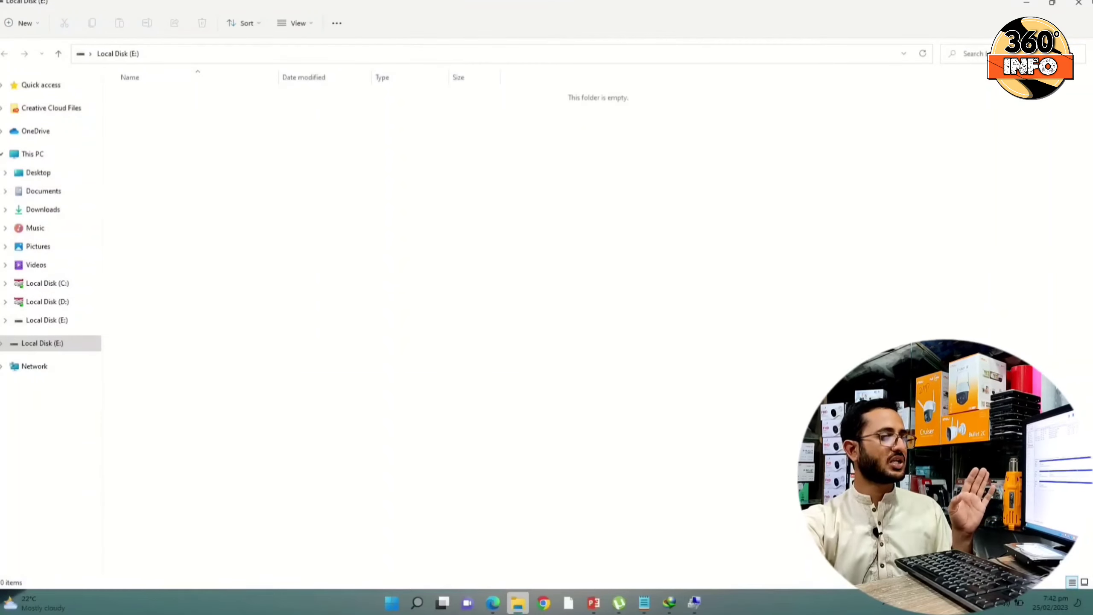
left_click(1078, 3)
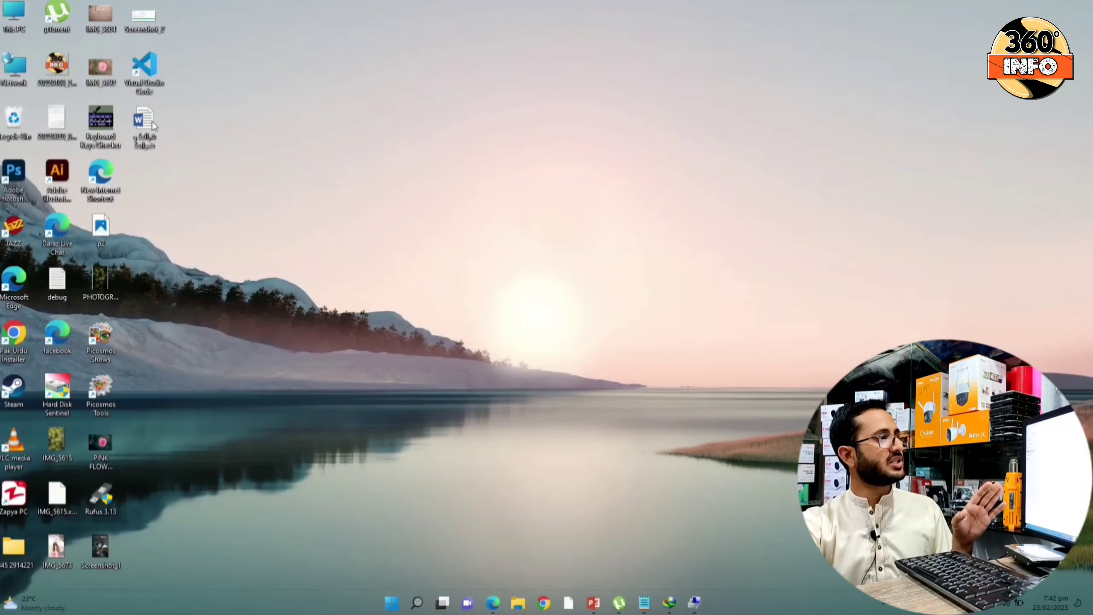
Step: Reopen Computer Management from This PC and show Disk Management in a maximized window
key("super+e")
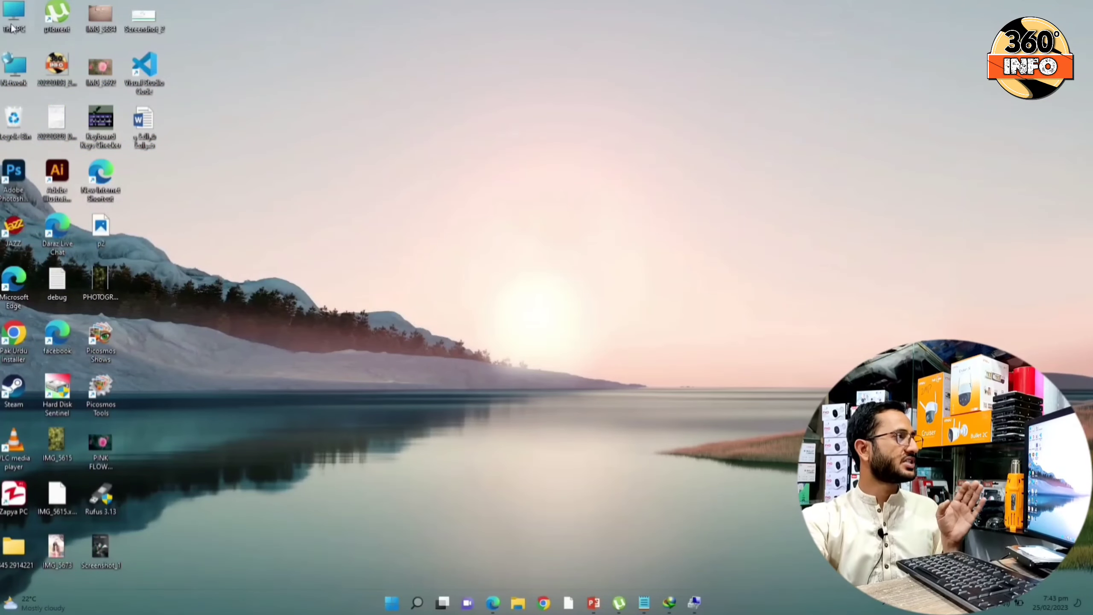
right_click(13, 21)
left_click(41, 49)
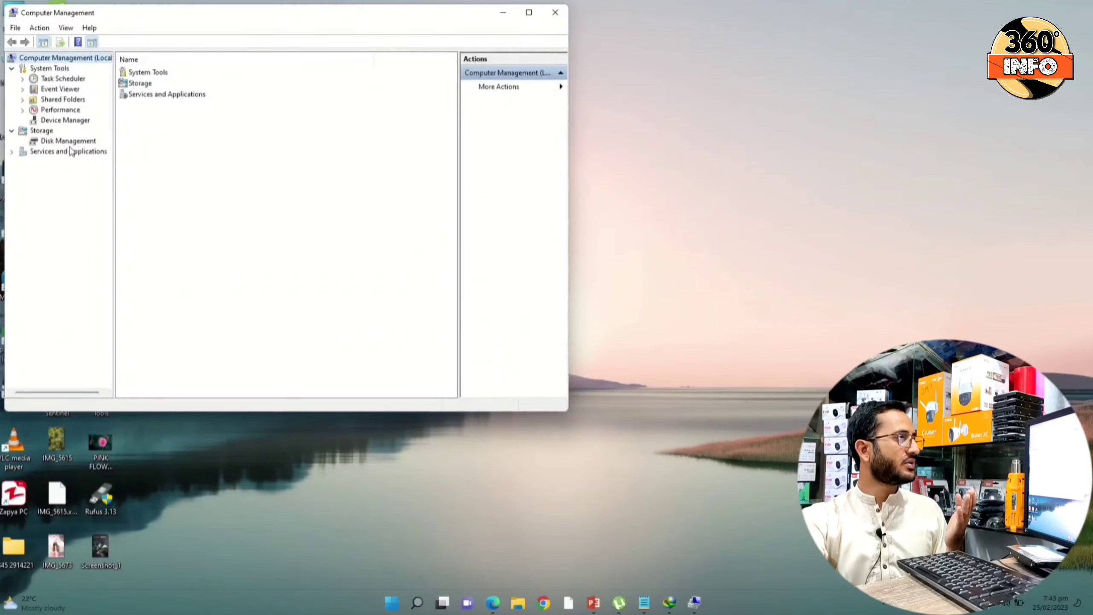
left_click(71, 142)
key("super+Up")
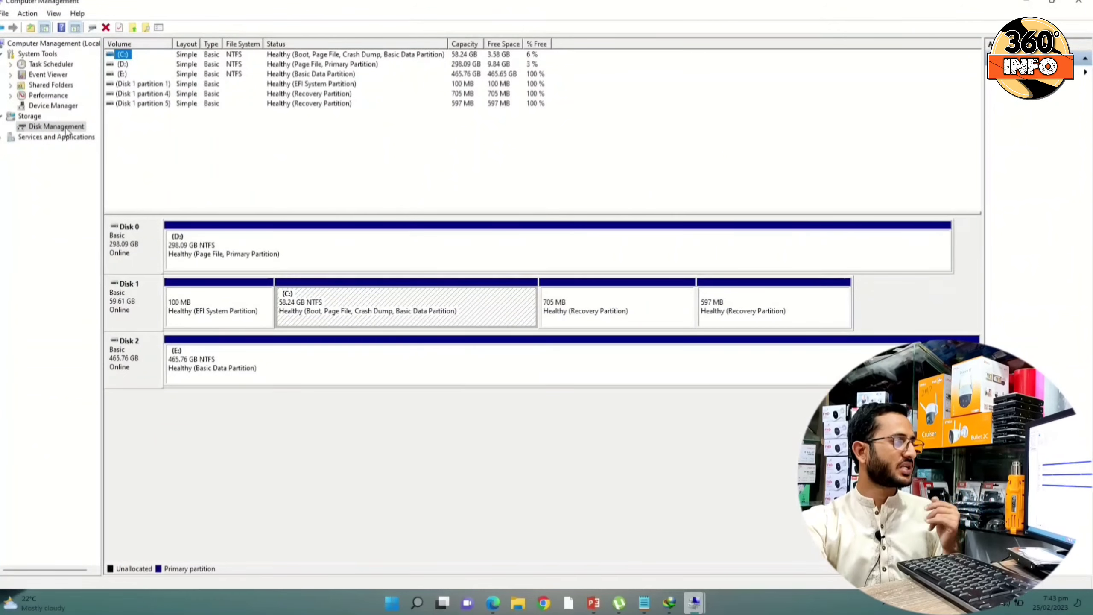
Step: Delete the E: volume on Disk 2 and accept the erasure of its data
right_click(236, 374)
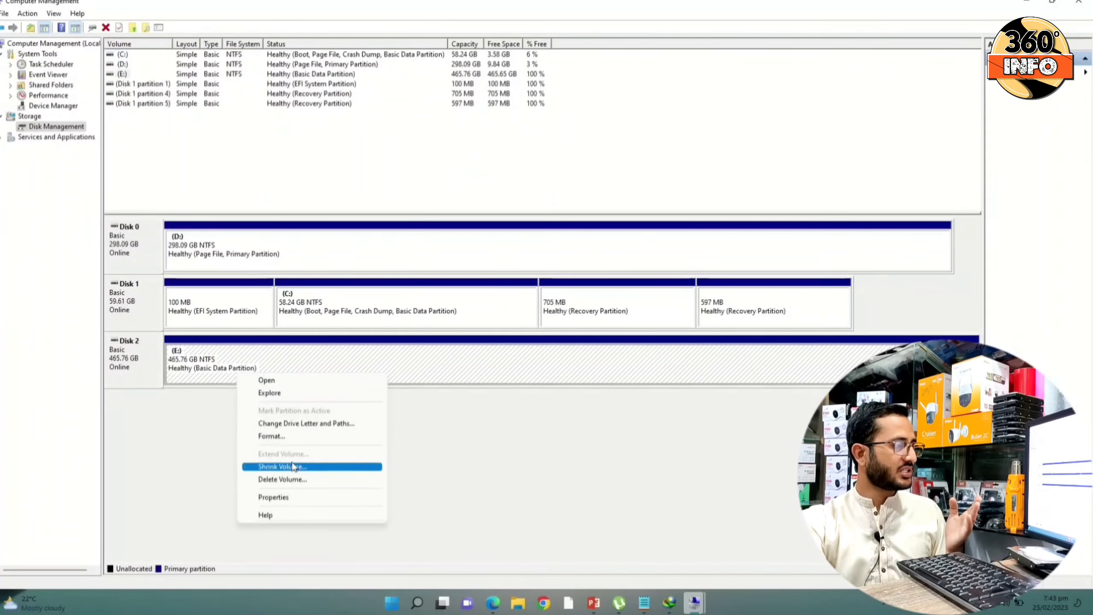
left_click(284, 480)
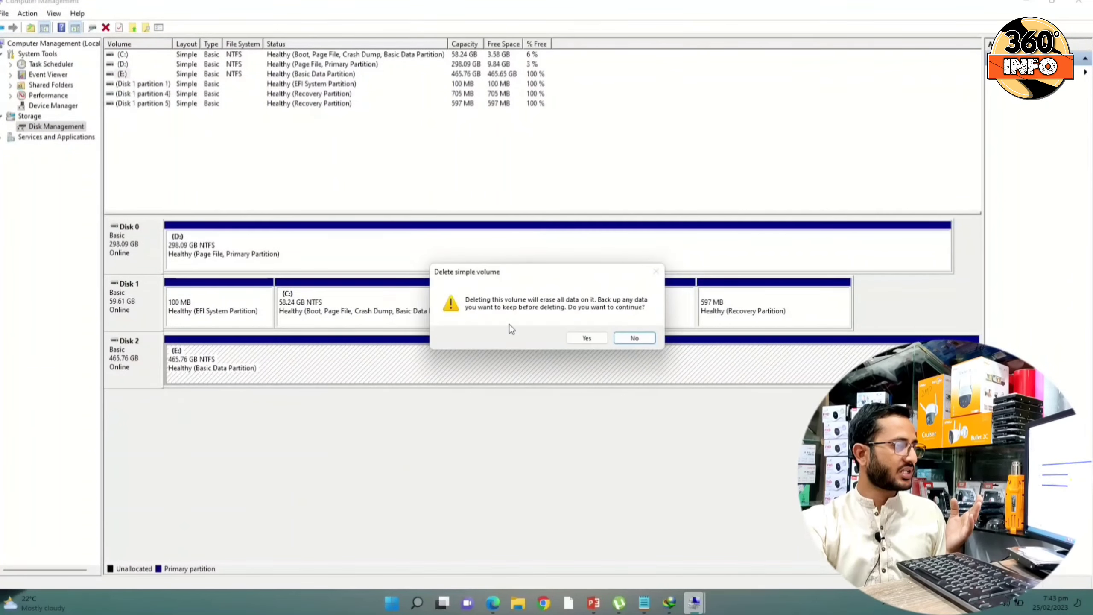
left_click(587, 338)
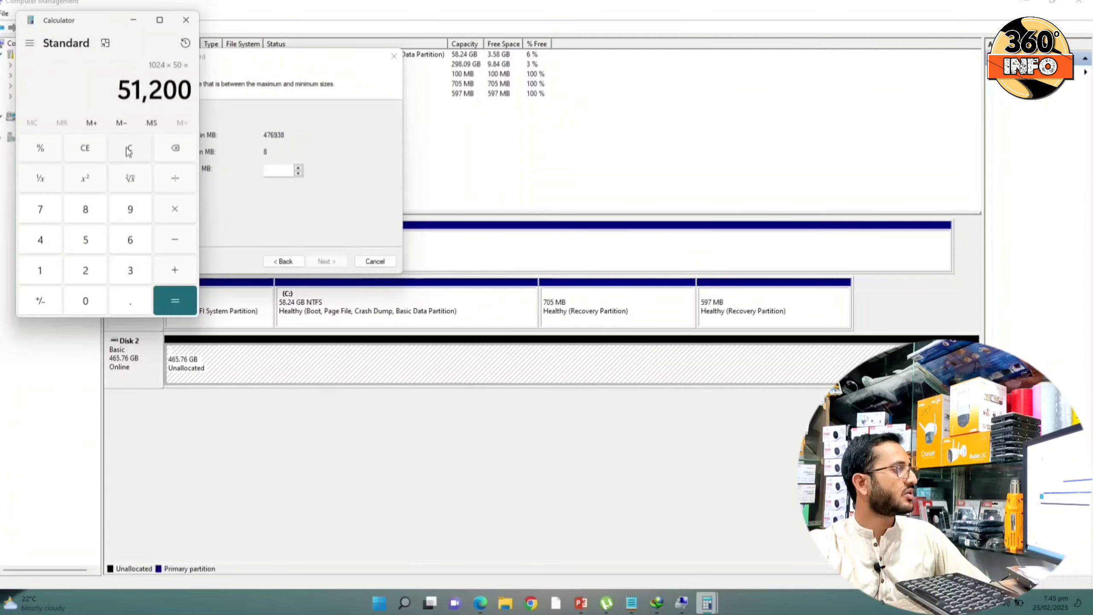
Step: Clear the Calculator and multiply 1024 by 100 to work out the volume size in MB
left_click(120, 157)
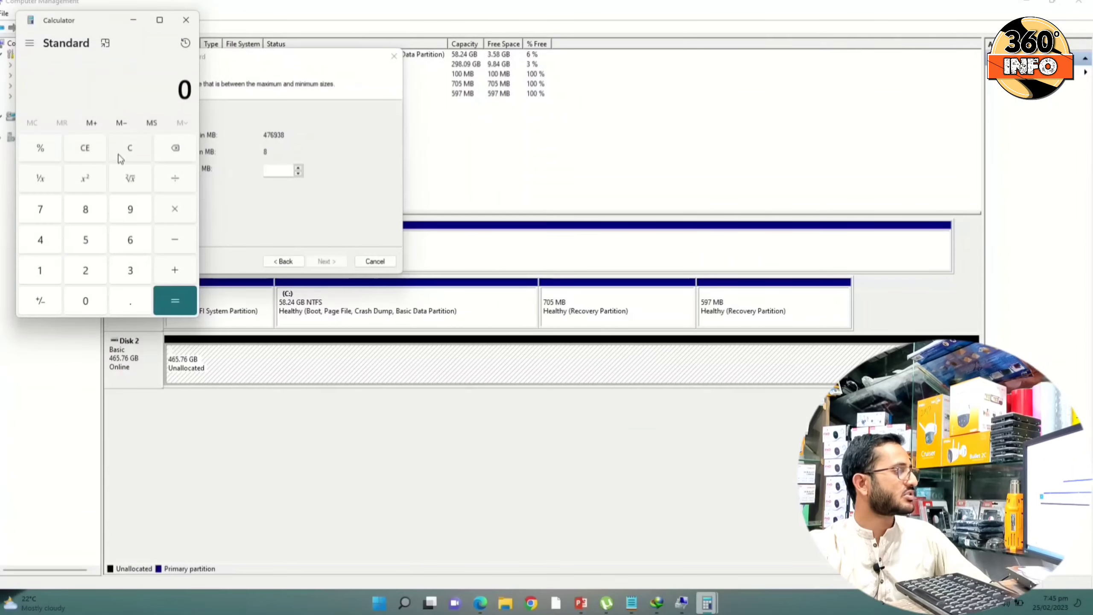
left_click(41, 270)
left_click(86, 300)
left_click(85, 270)
left_click(40, 240)
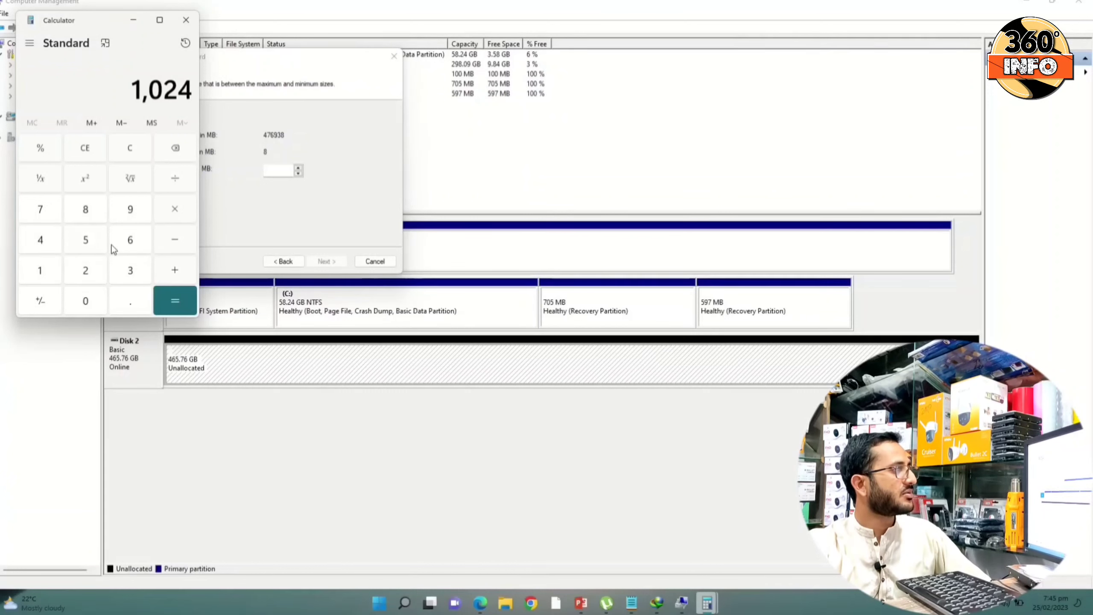
left_click(174, 209)
left_click(41, 270)
left_click(93, 303)
left_click(98, 309)
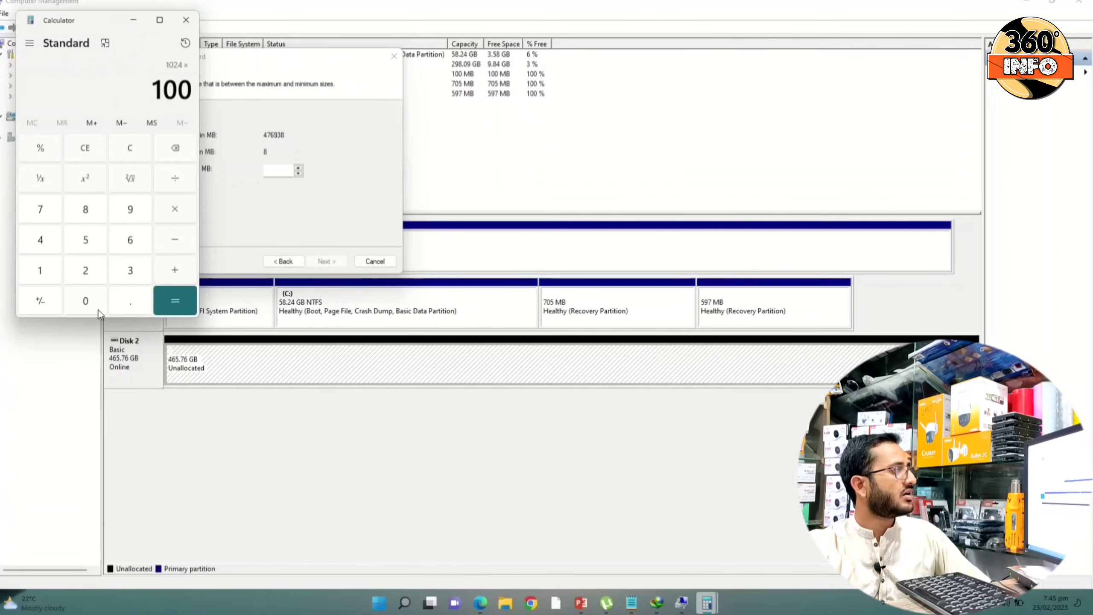
left_click(174, 301)
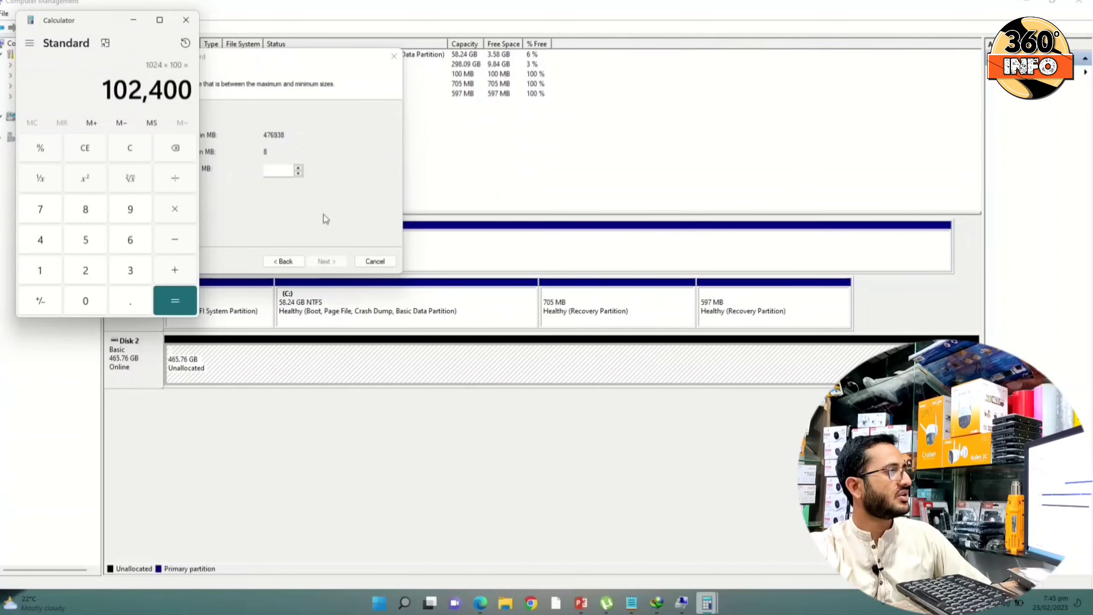
Step: Set the simple volume size to 102400 MB in the New Simple Volume Wizard and continue to drive letter assignment
left_click(279, 169)
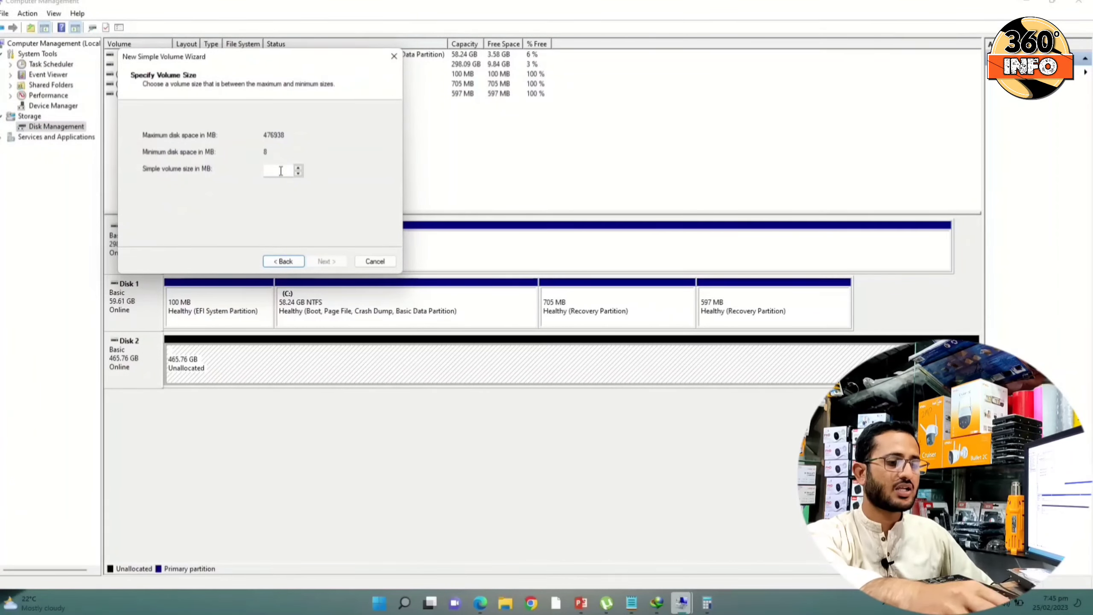
type("12")
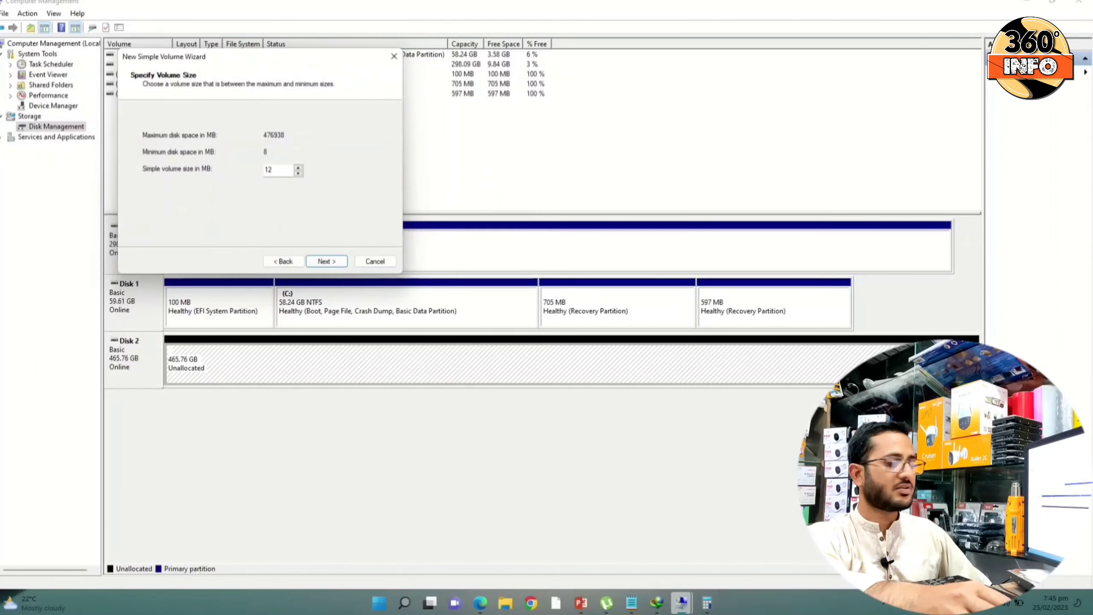
key("BackSpace")
key("BackSpace")
type("10")
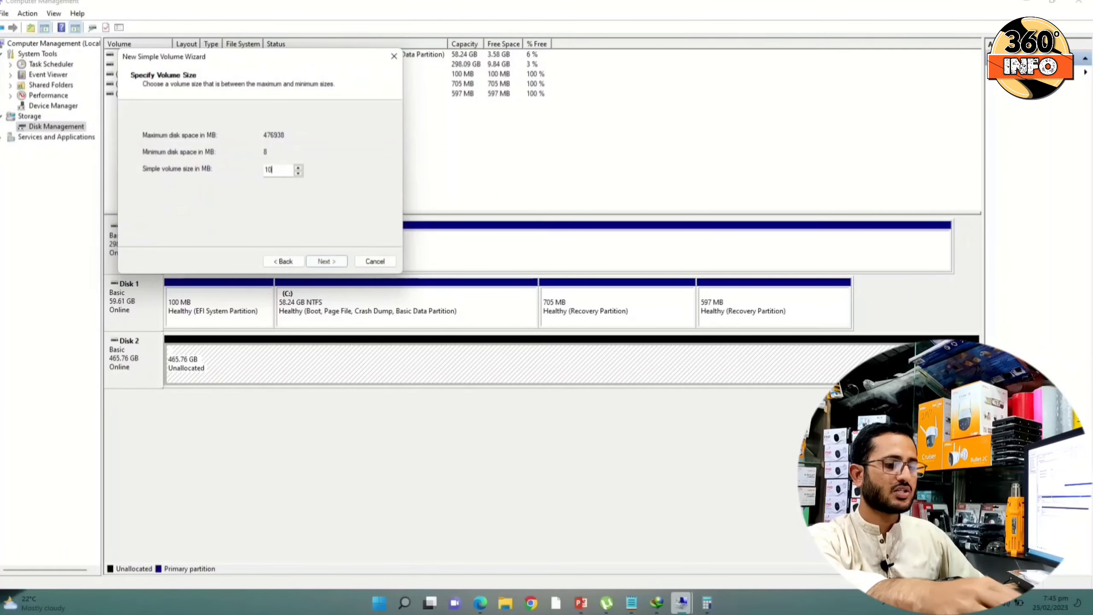
type("2400")
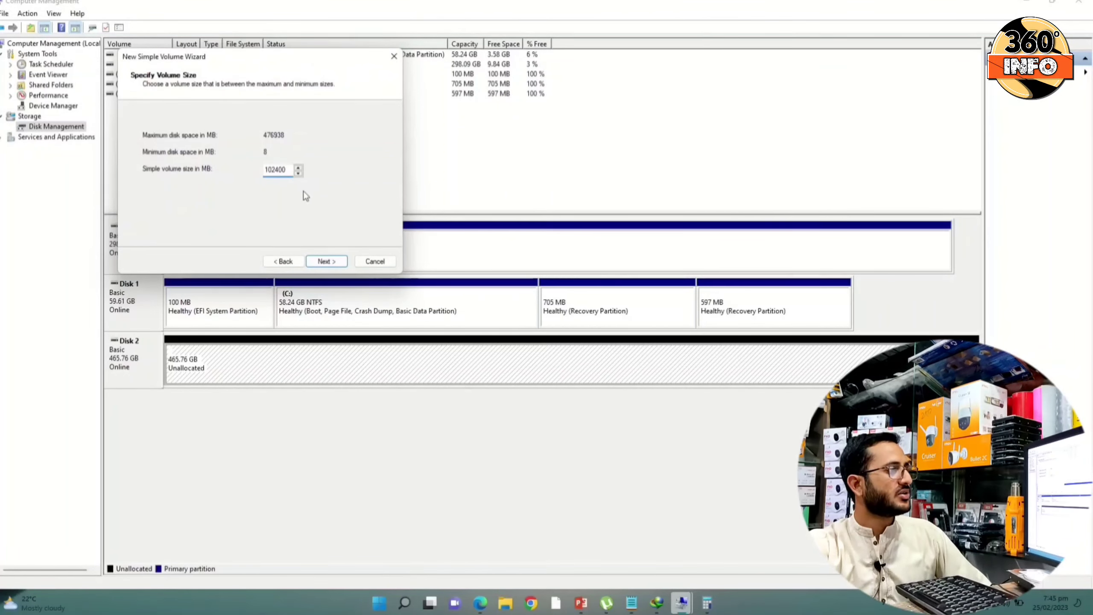
left_click(327, 263)
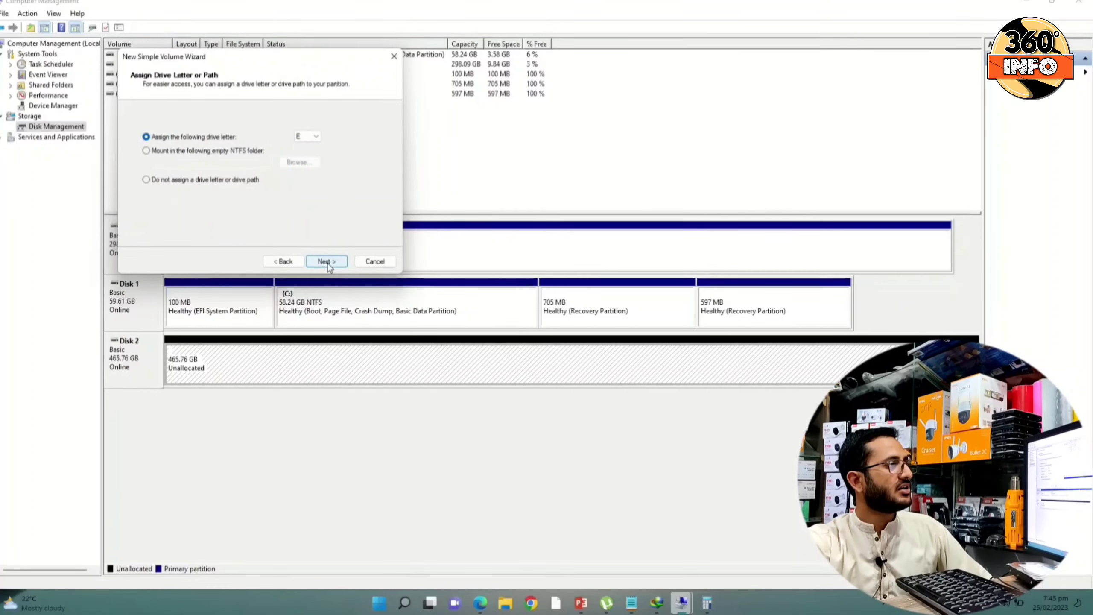
Step: Create the volume with drive letter E, NTFS, default allocation unit size, an empty volume label and quick format
left_click(328, 264)
left_click_drag(303, 192, 244, 192)
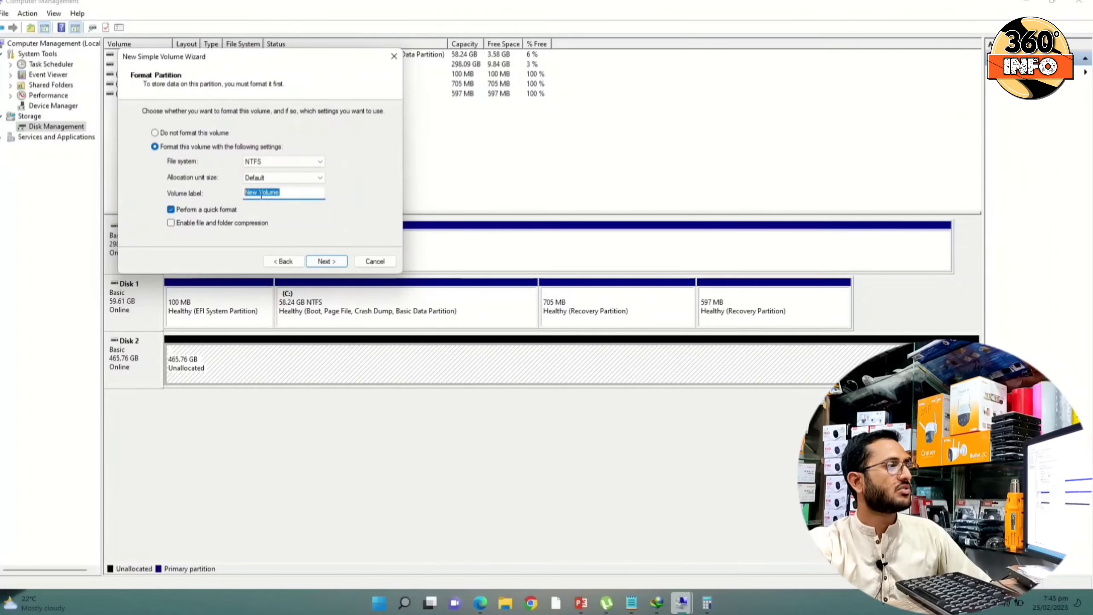
right_click(261, 192)
left_click(297, 255)
left_click(327, 261)
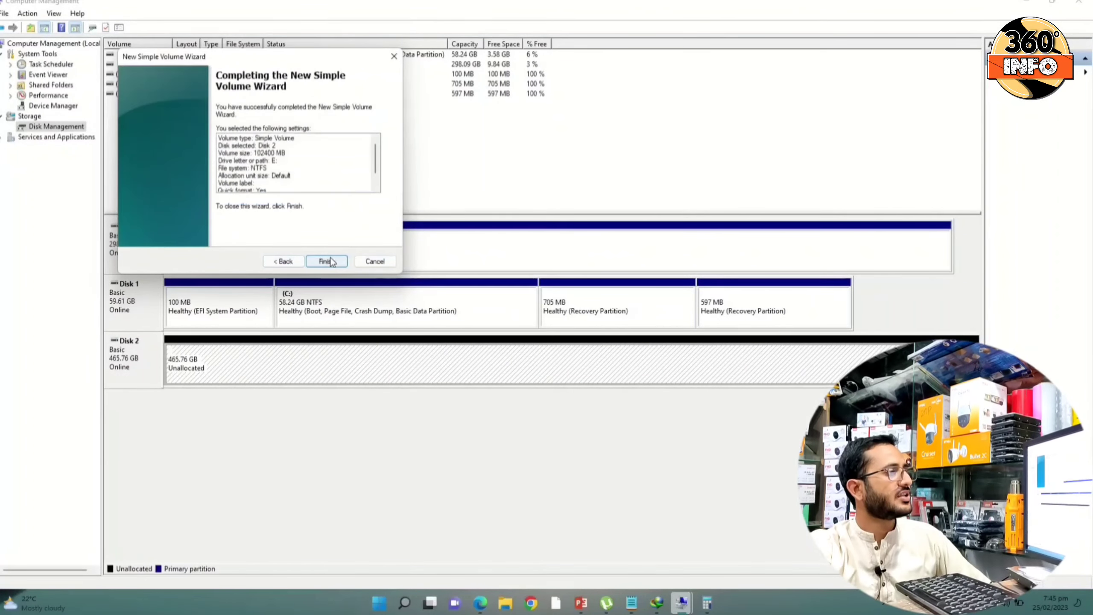
left_click(327, 261)
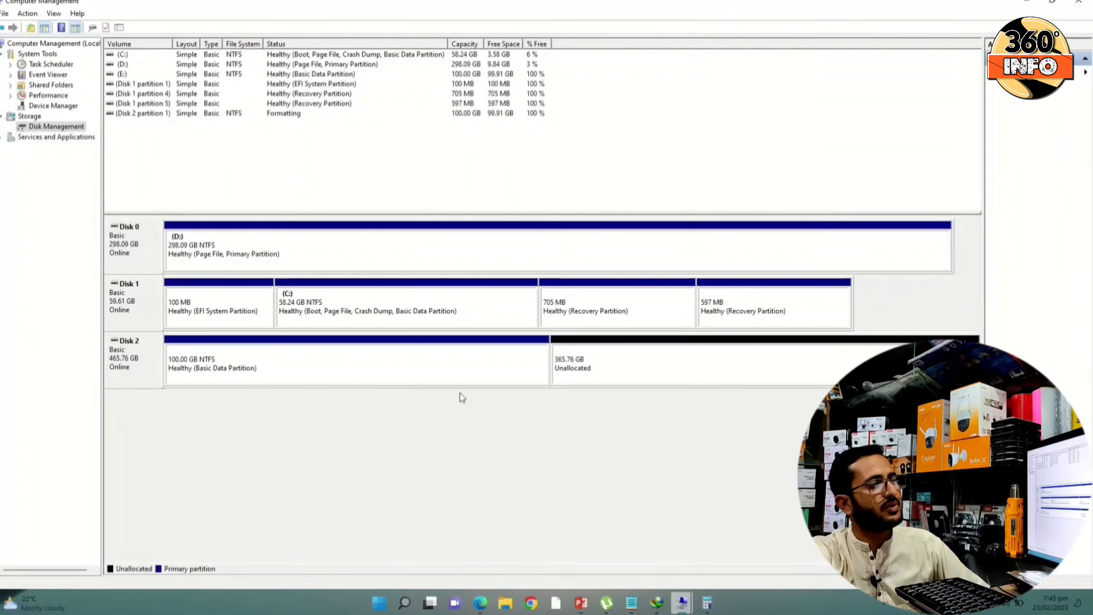
Step: Start a new simple volume in Disk 2's unallocated space and proceed to the volume size setting
right_click(573, 369)
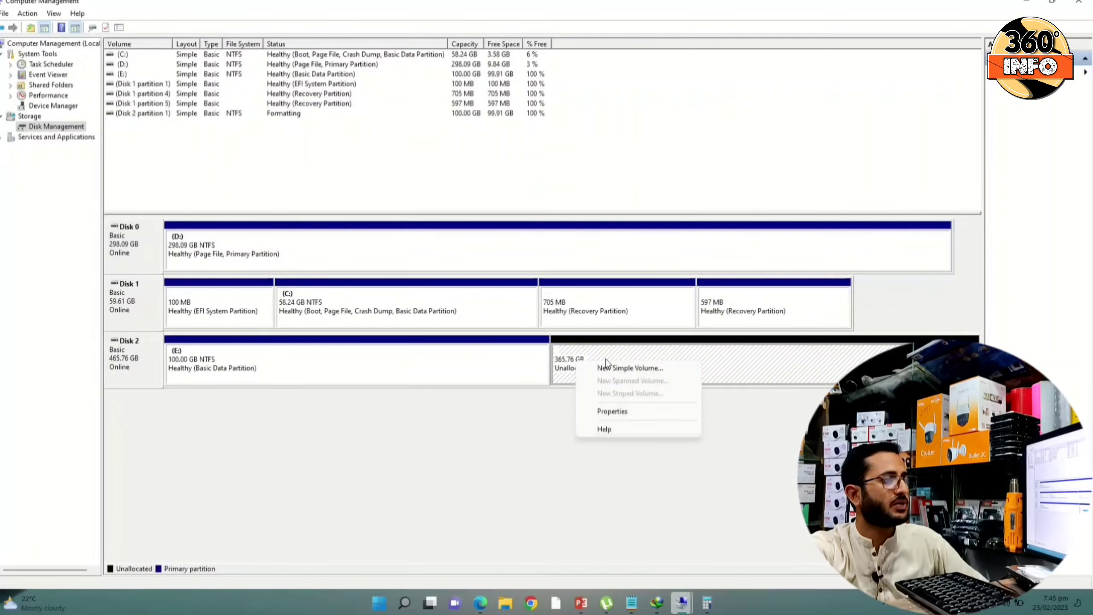
left_click(628, 368)
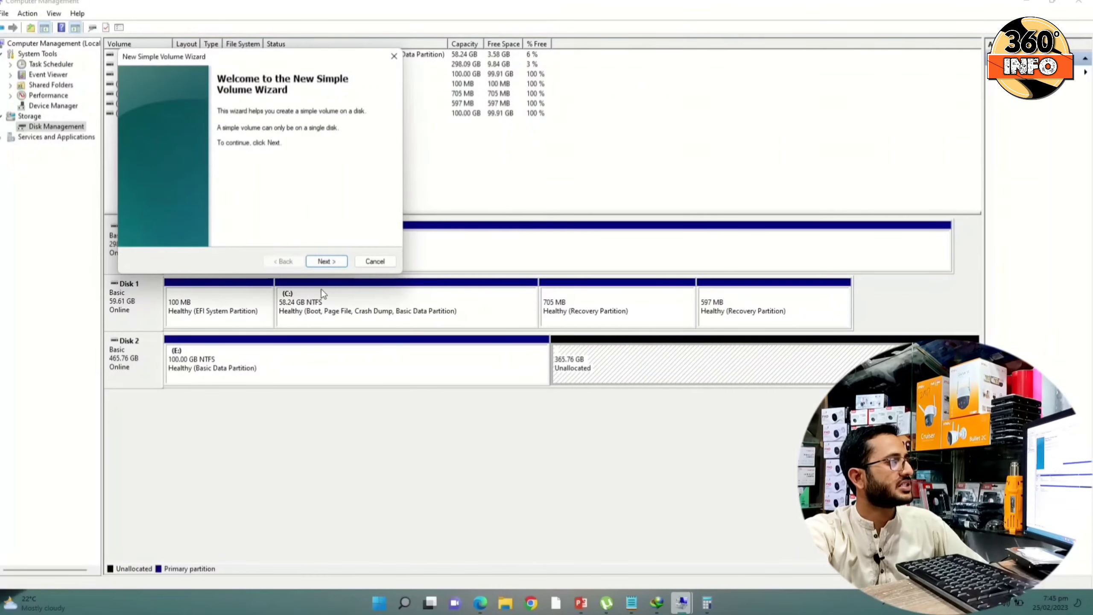
left_click(327, 261)
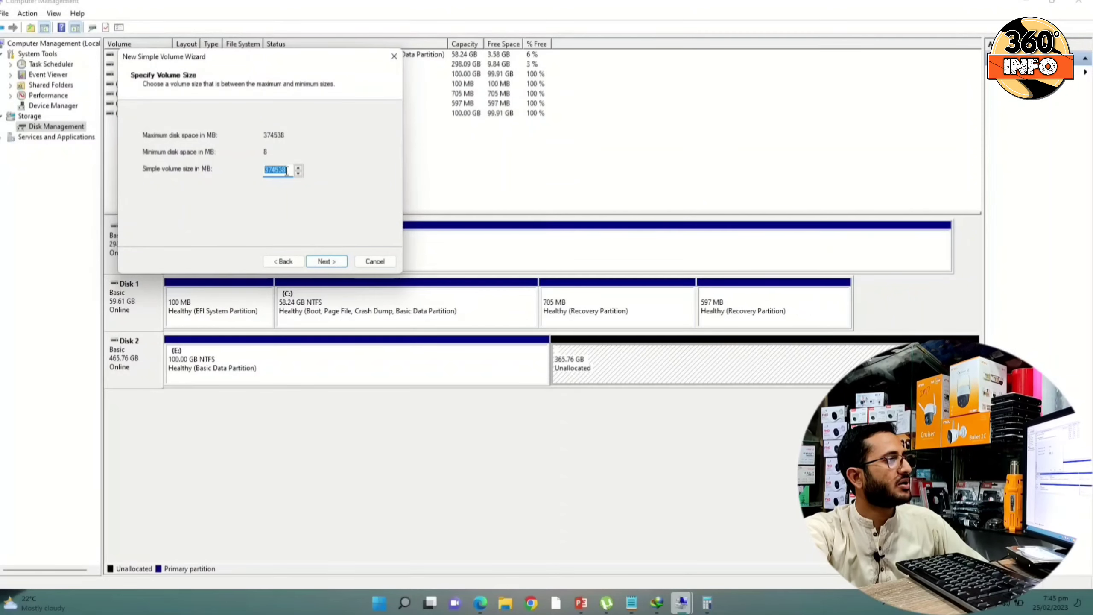
key("BackSpace")
key("ctrl+z")
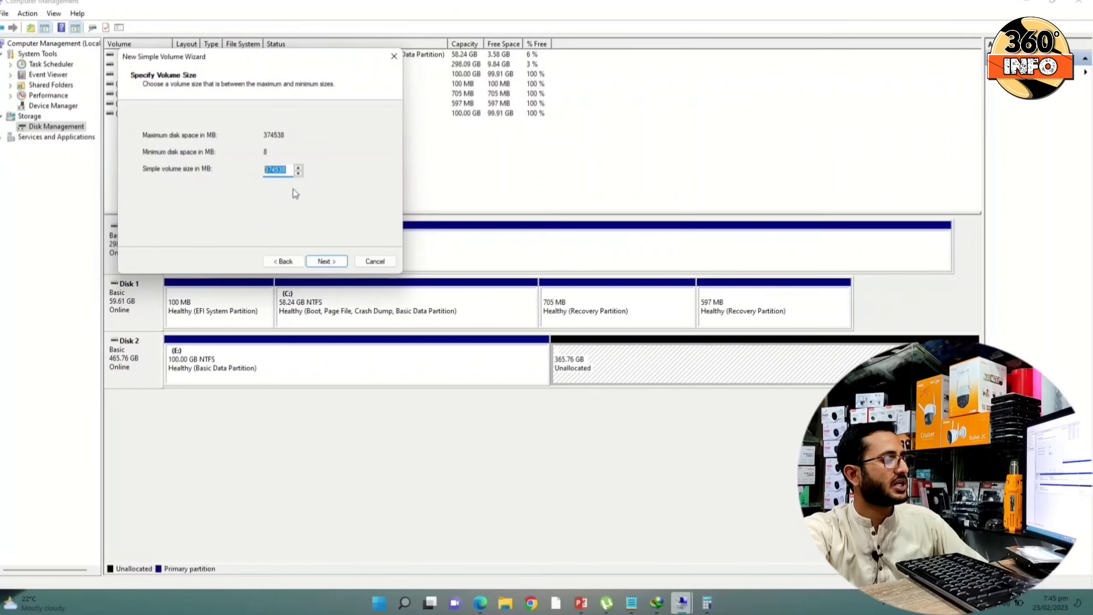
Step: Close the spare Calculator window, place the remaining one beside the wizard and clear it
left_click(707, 602)
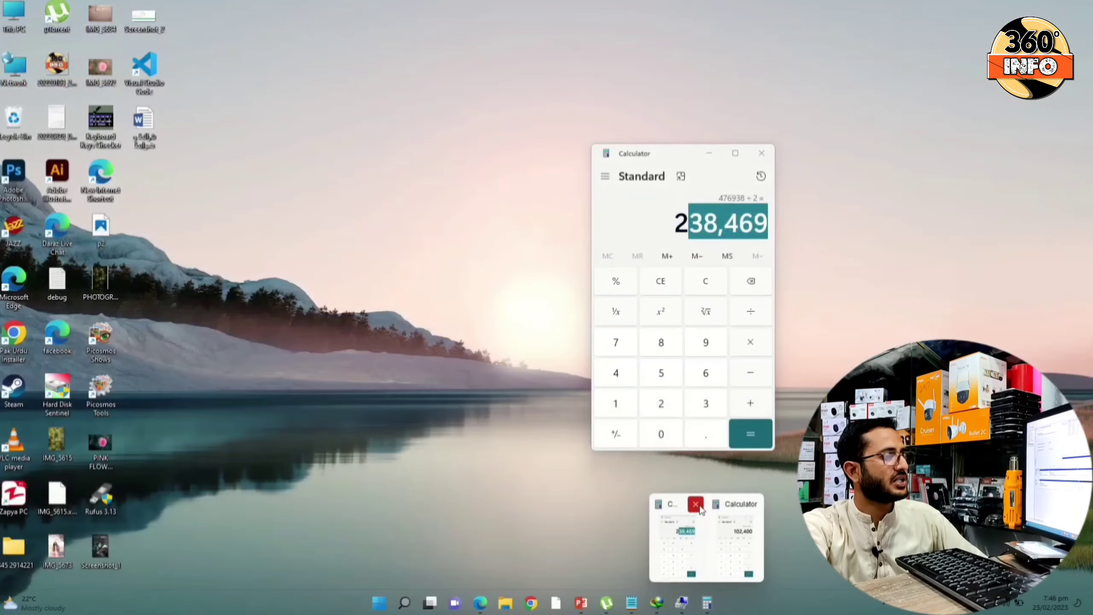
left_click(695, 504)
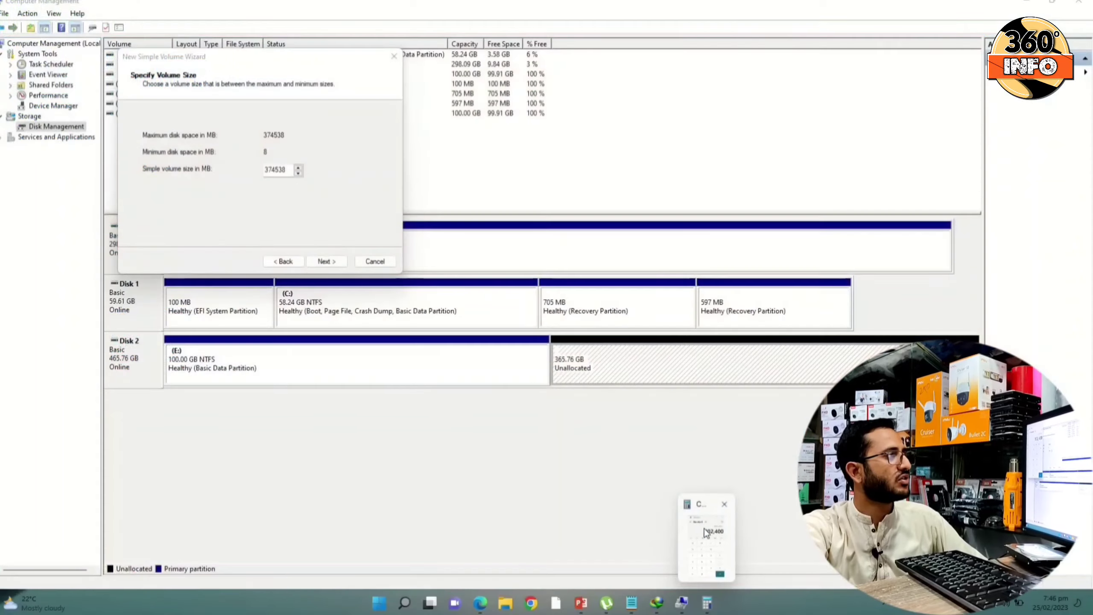
left_click(705, 532)
left_click_drag(76, 18, 533, 151)
left_click(558, 276)
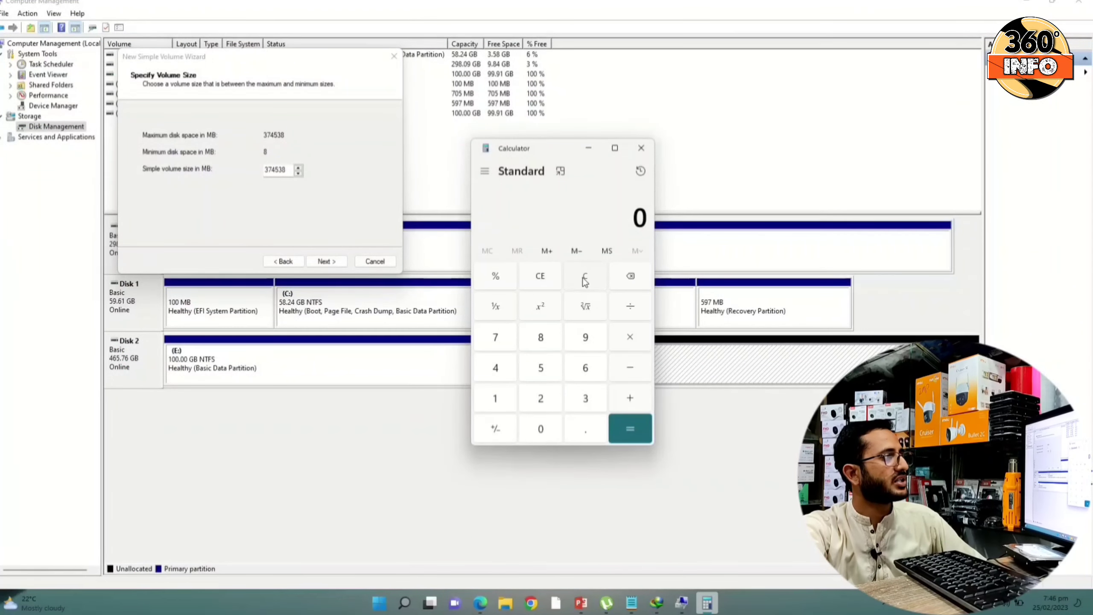
Step: Divide the maximum disk space of 374538 MB by 2 in Calculator
left_click(582, 408)
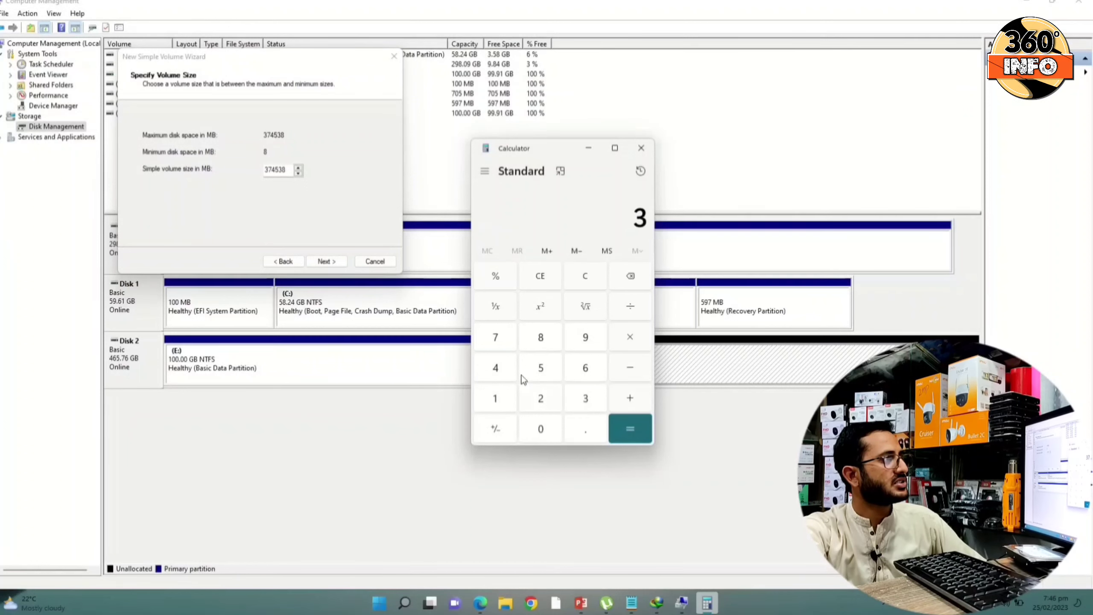
left_click(499, 340)
left_click(497, 369)
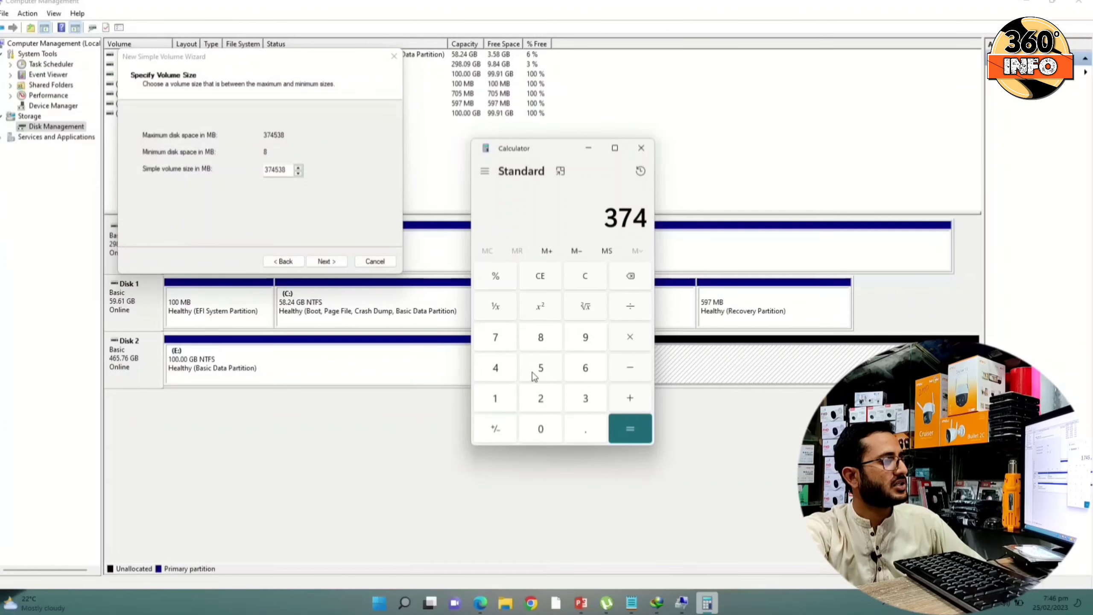
left_click(539, 368)
left_click(586, 398)
left_click(540, 339)
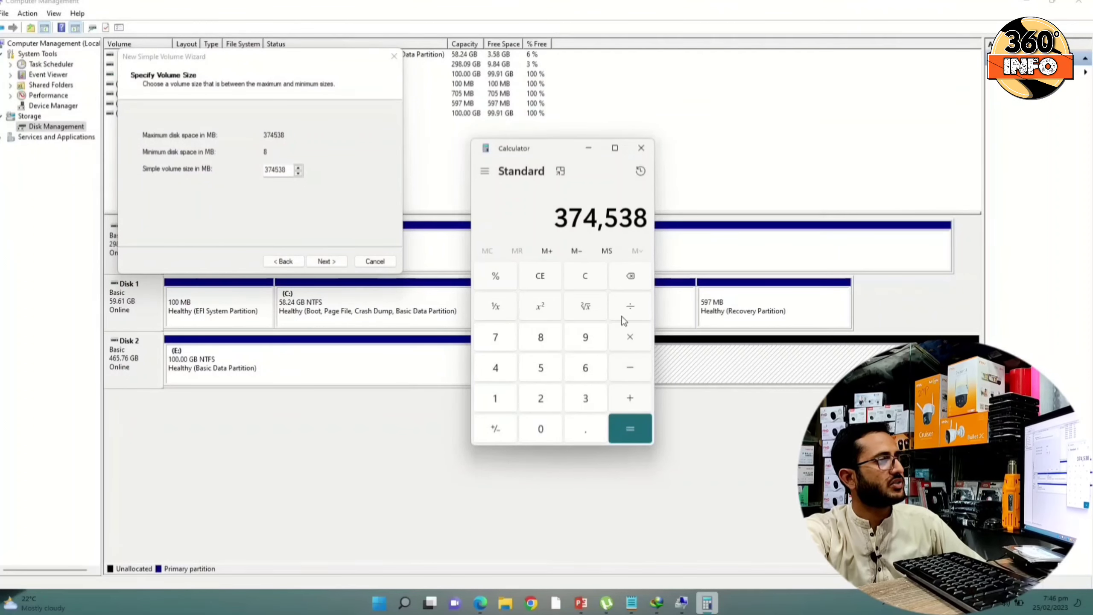
left_click(631, 306)
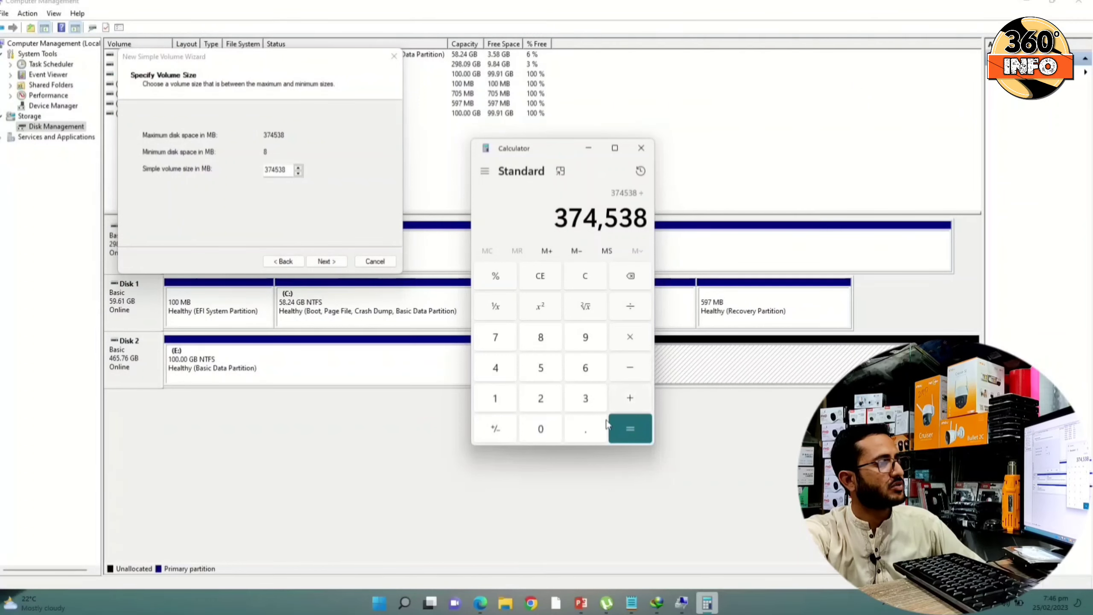
left_click(553, 402)
left_click(643, 433)
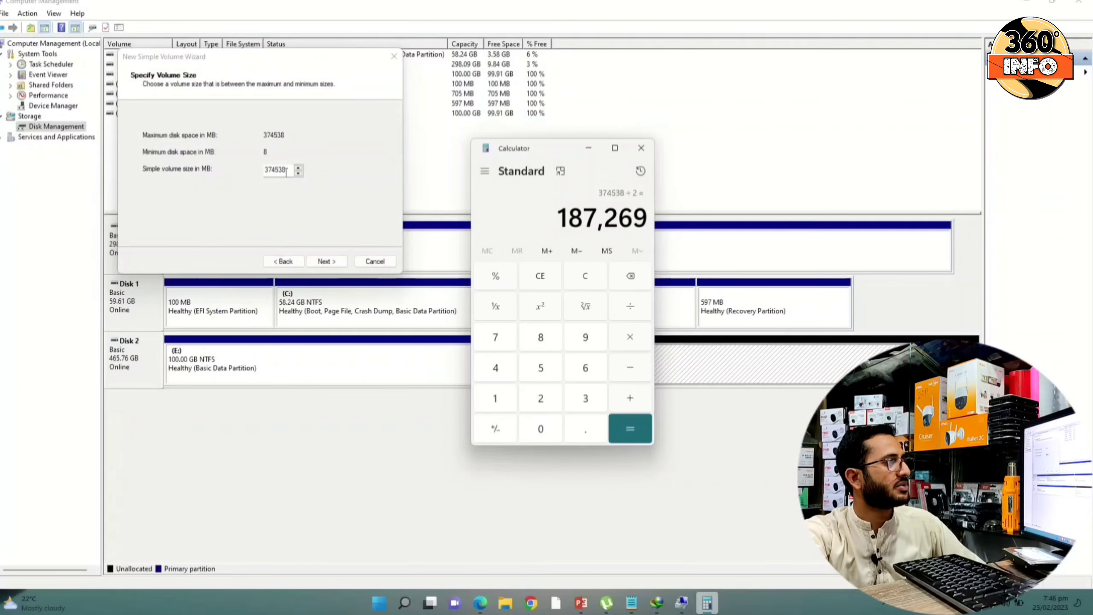
Step: Set the simple volume size to 187269 MB in the wizard and continue to drive letter assignment
double_click(285, 171)
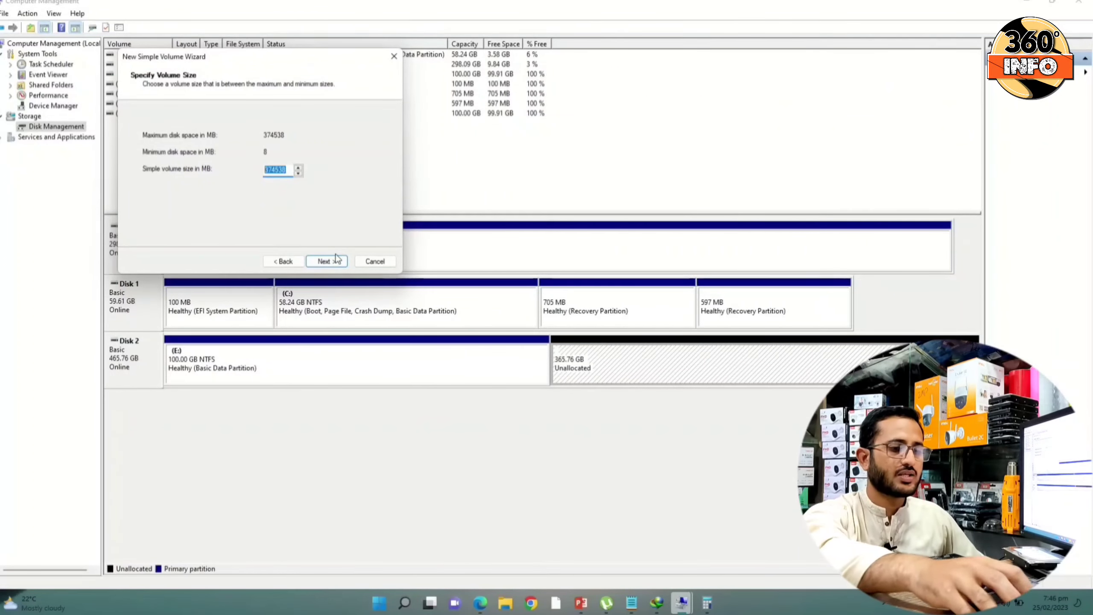
type("187")
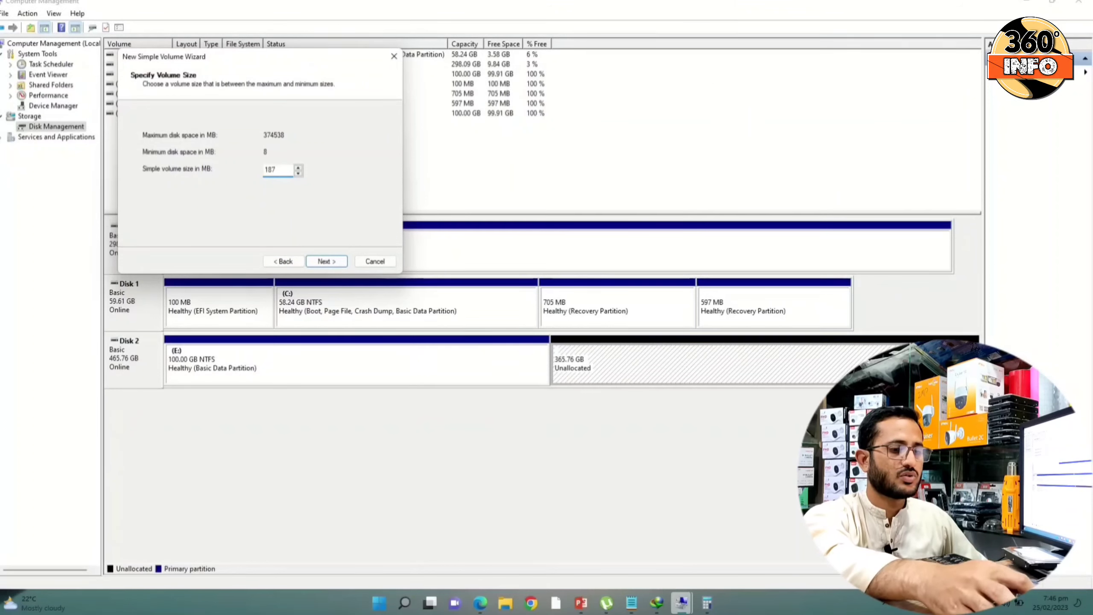
type("269")
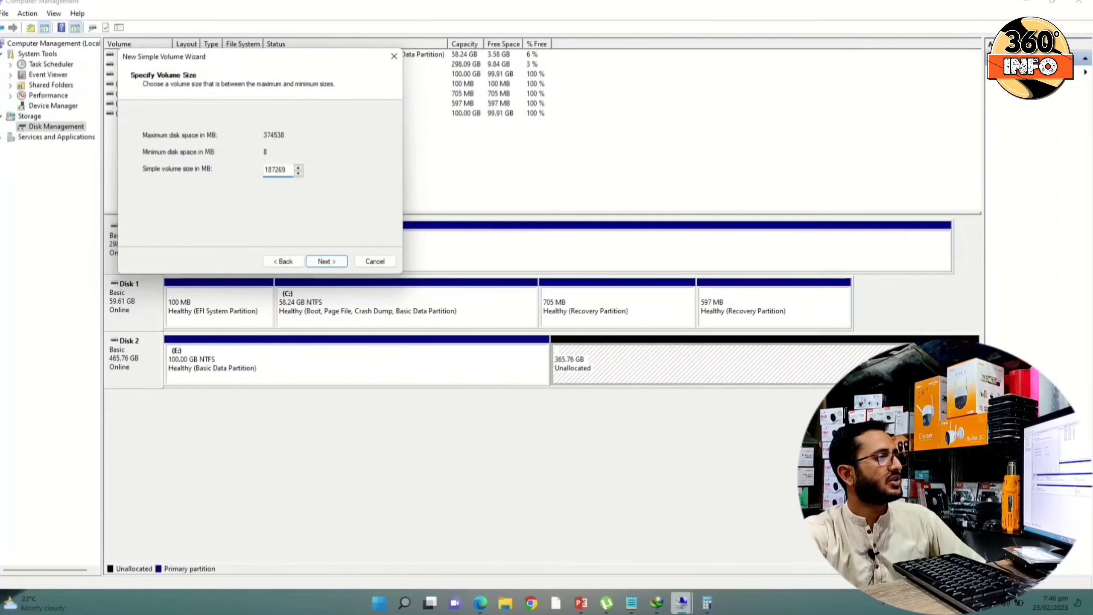
left_click(336, 261)
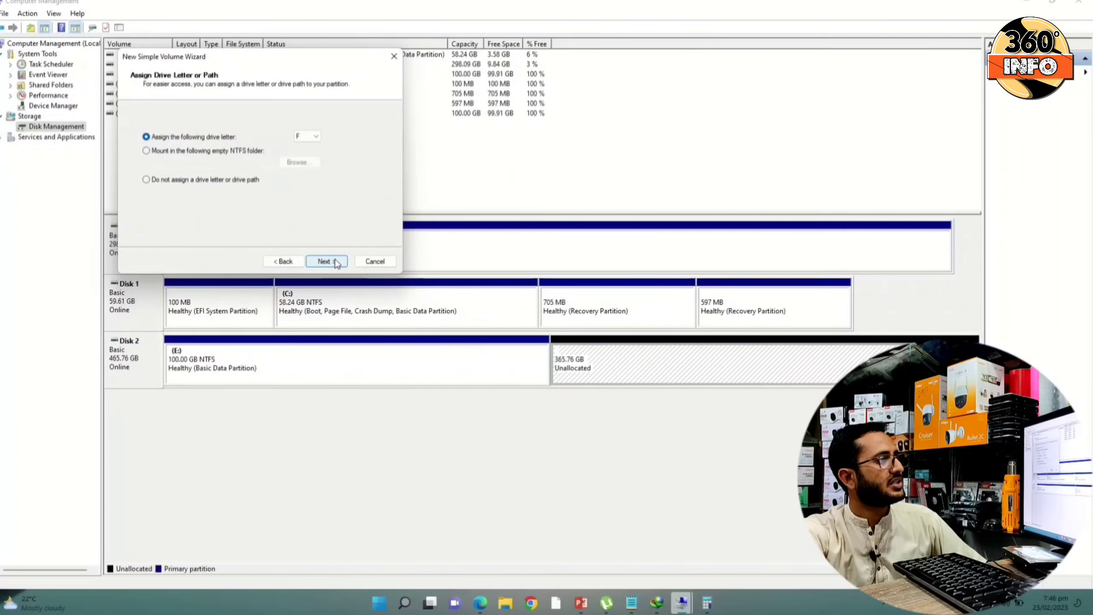
Step: Create the volume with drive letter F, NTFS, default allocation unit size, an empty label and quick format, then return to Computer Management
left_click(336, 262)
left_click_drag(310, 193, 244, 193)
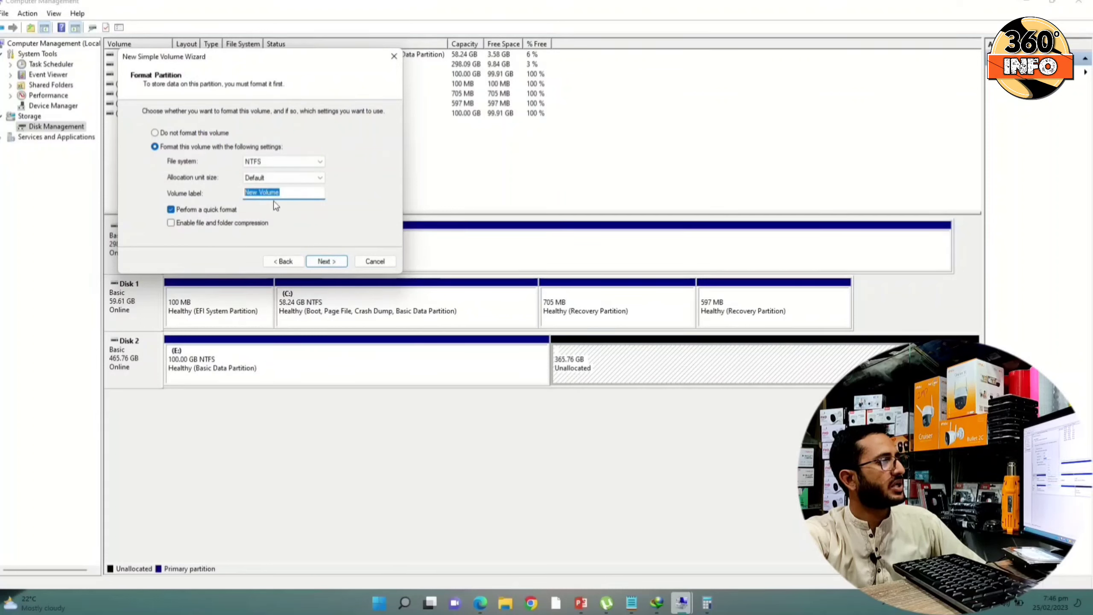
right_click(274, 195)
left_click(304, 255)
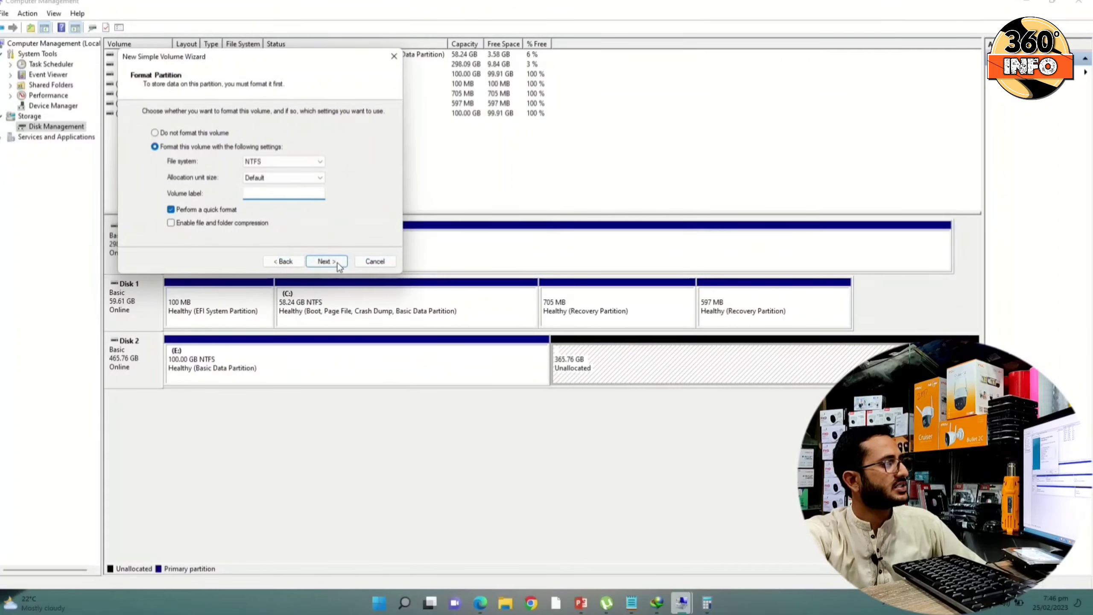
left_click(338, 261)
left_click(326, 261)
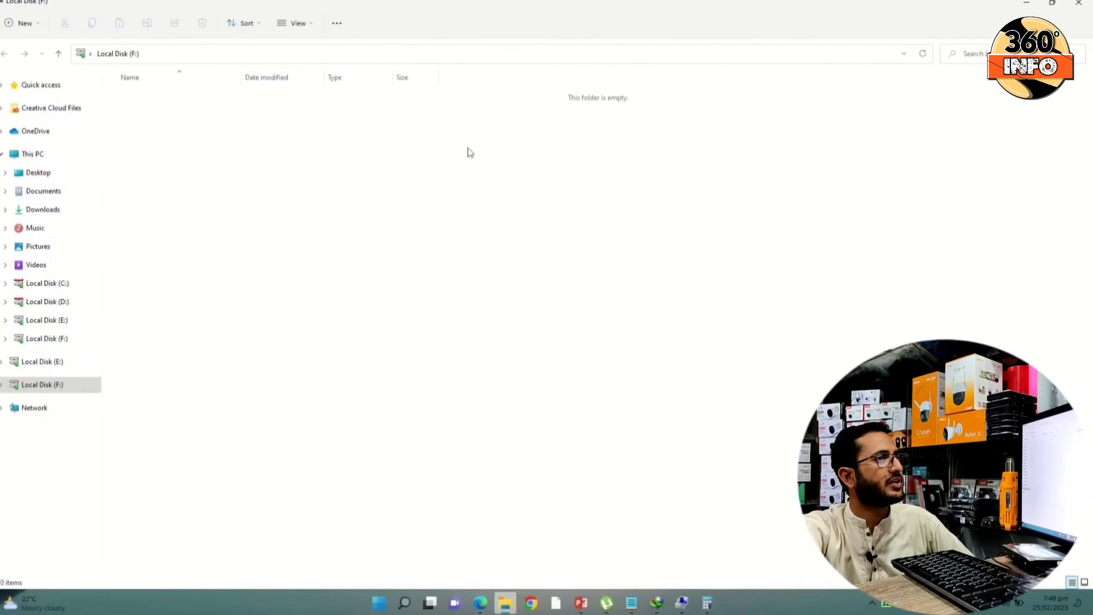
left_click(681, 603)
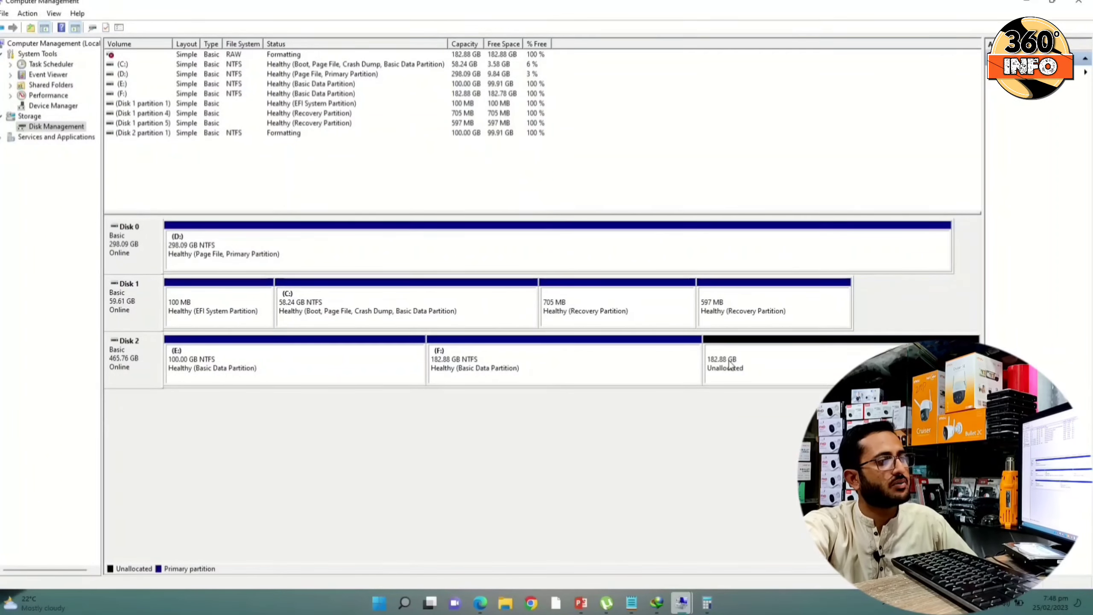
Step: Create a 187269 MB simple volume in Disk 2's unallocated space with letter G, NTFS, label New Volume and quick format, then close its folder window
right_click(730, 365)
left_click(749, 368)
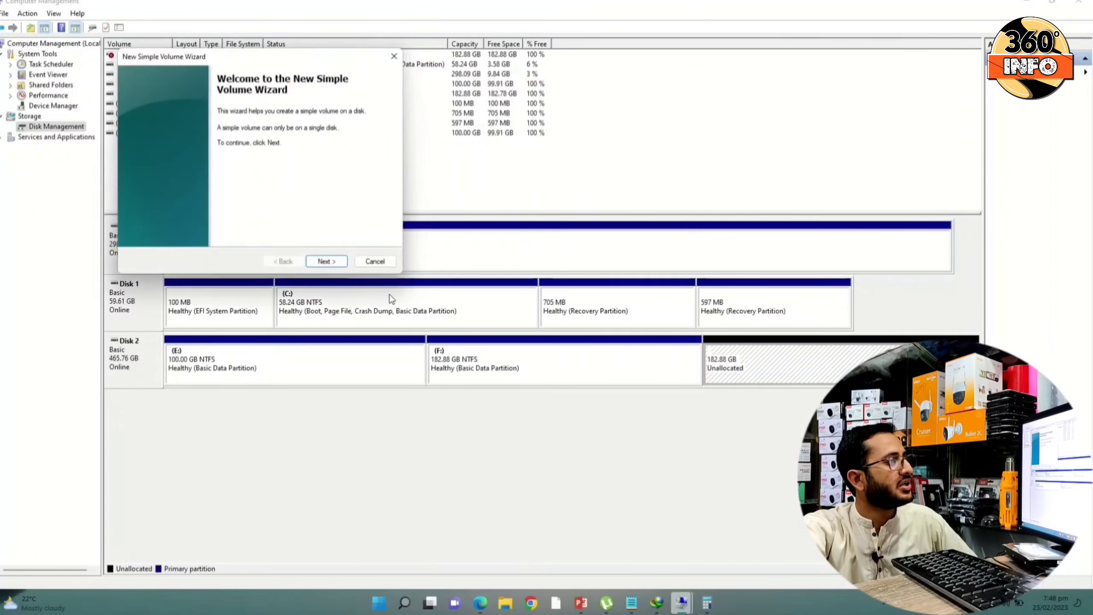
left_click(326, 261)
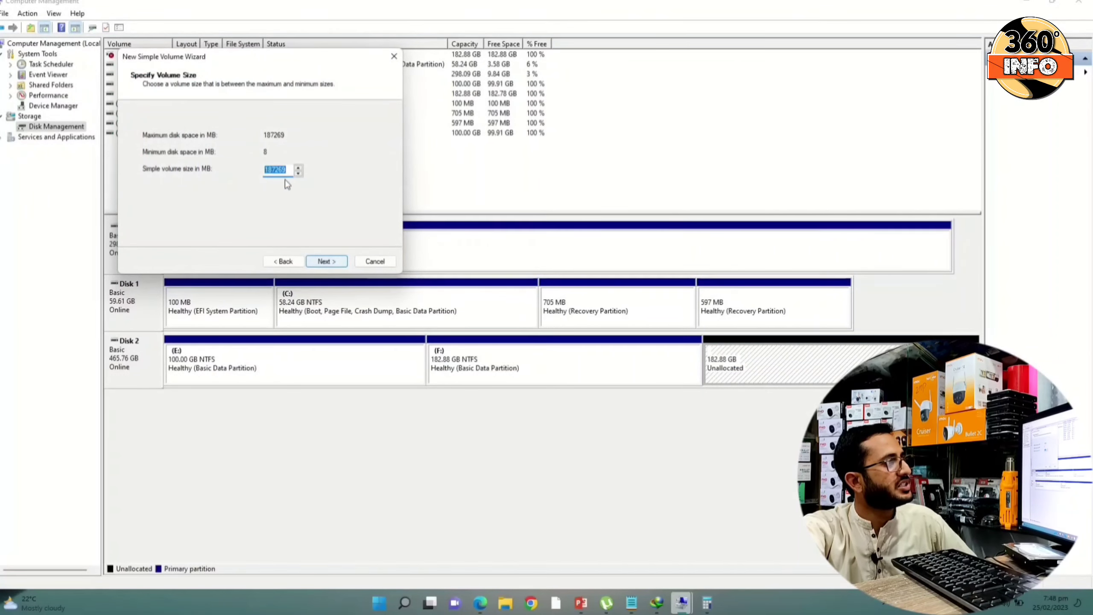
left_click(335, 262)
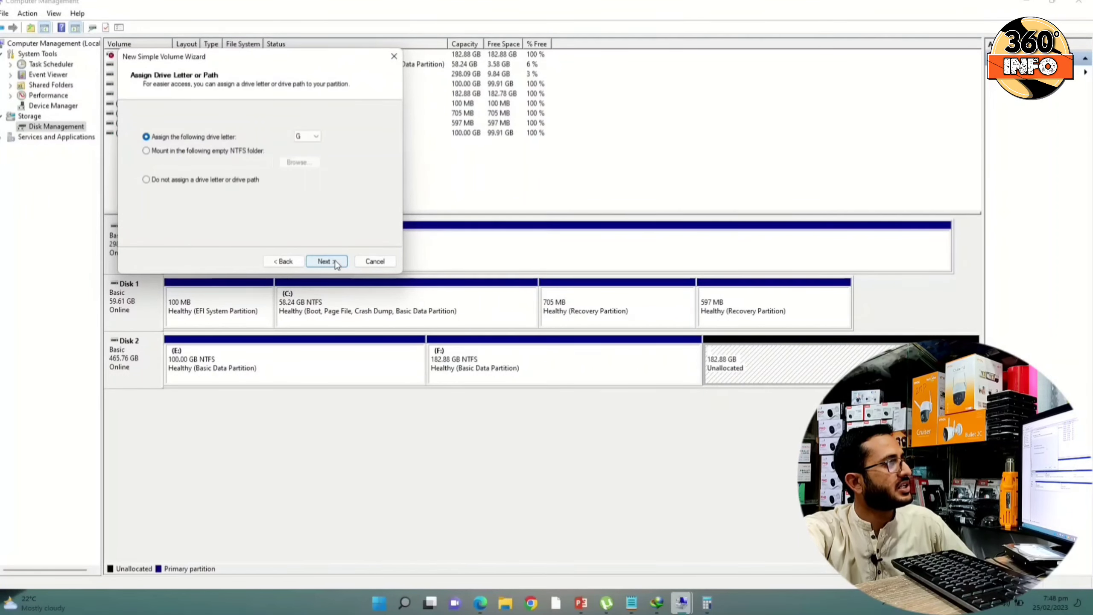
left_click(335, 262)
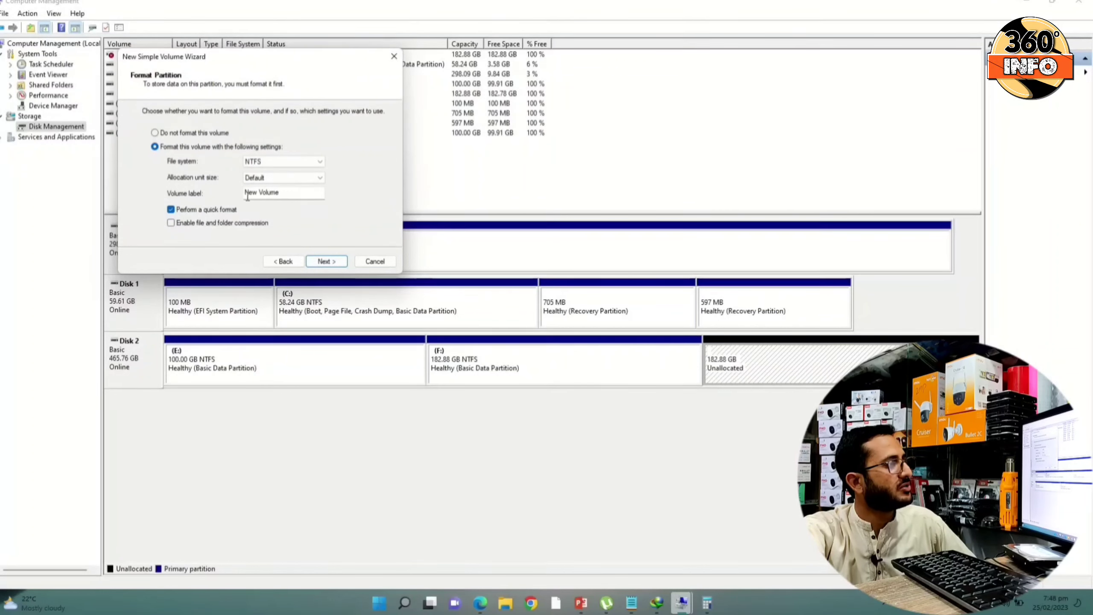
left_click(318, 262)
left_click(318, 260)
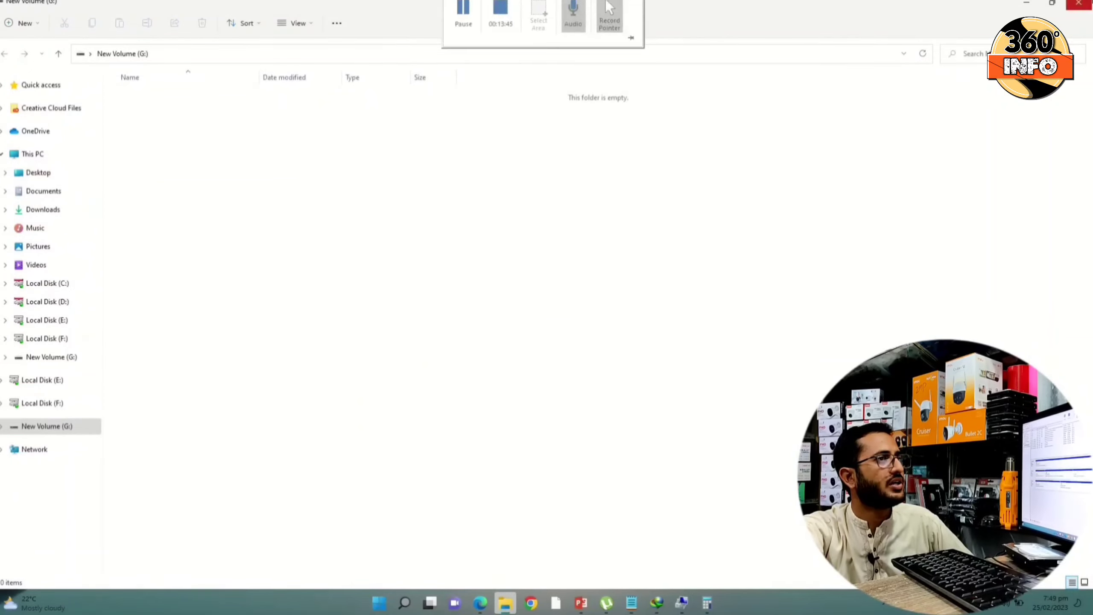
left_click(1079, 2)
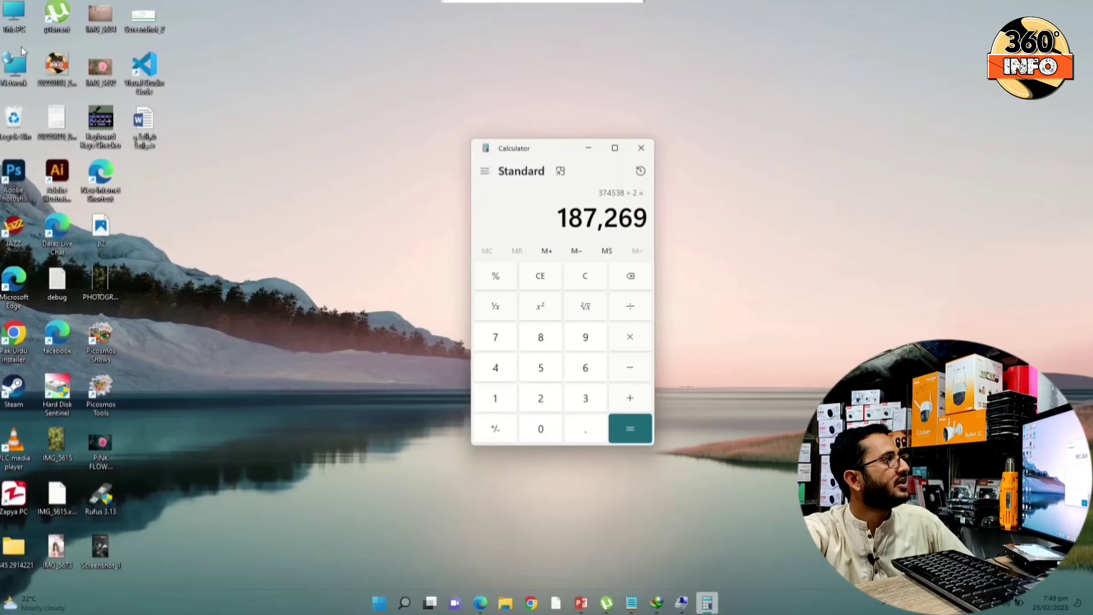
Step: Examine the new E:, F: and G: drives and their sizes in This PC
key("super+e")
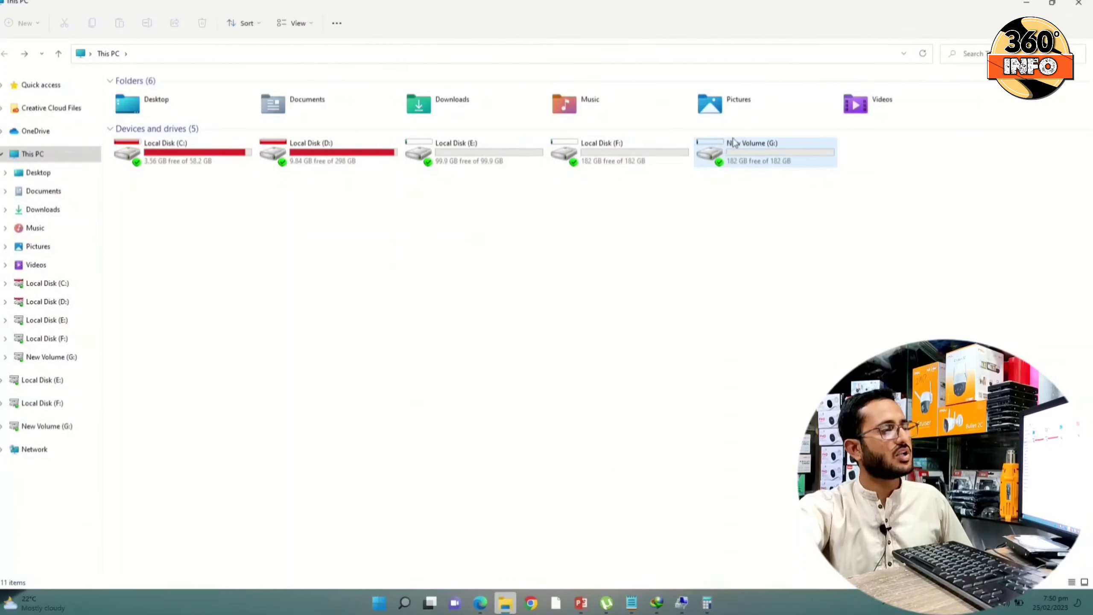
mouse_move(743, 148)
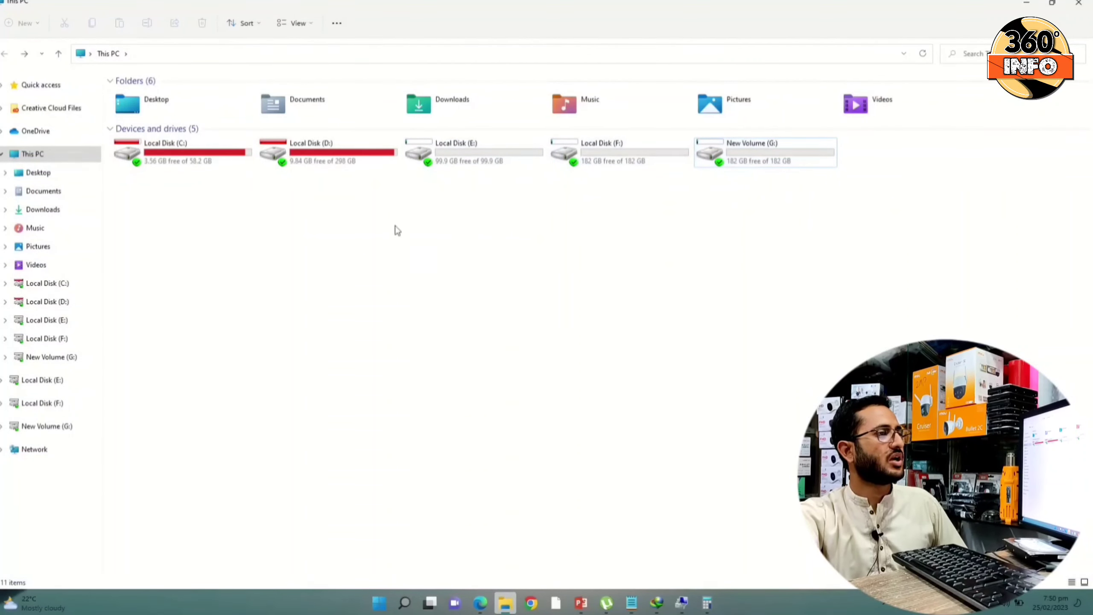
left_click_drag(922, 241, 437, 143)
left_click(691, 270)
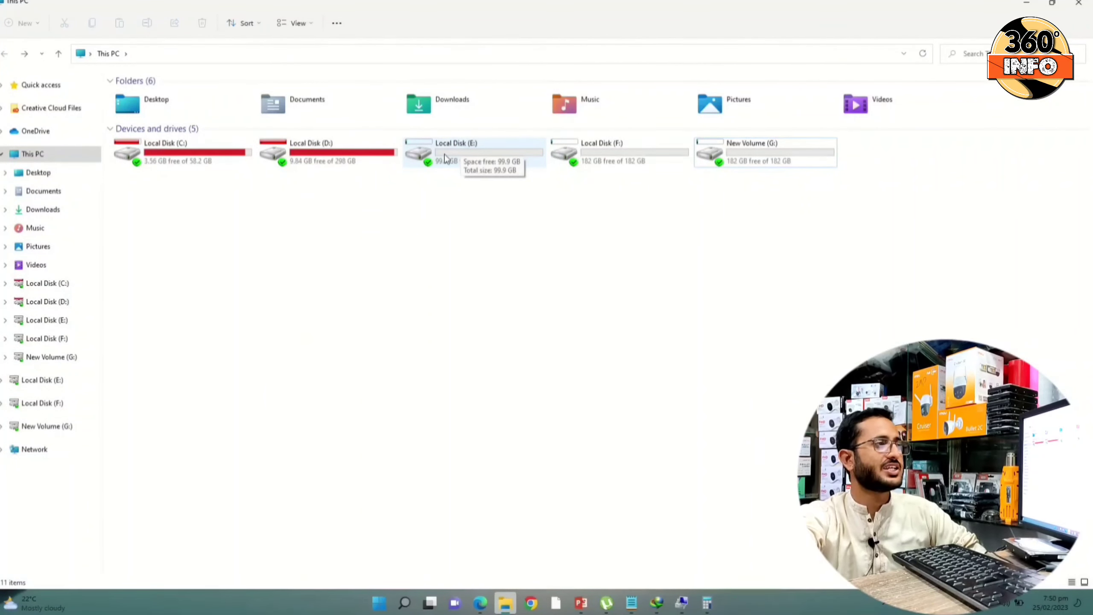
left_click_drag(815, 208, 461, 153)
left_click(506, 232)
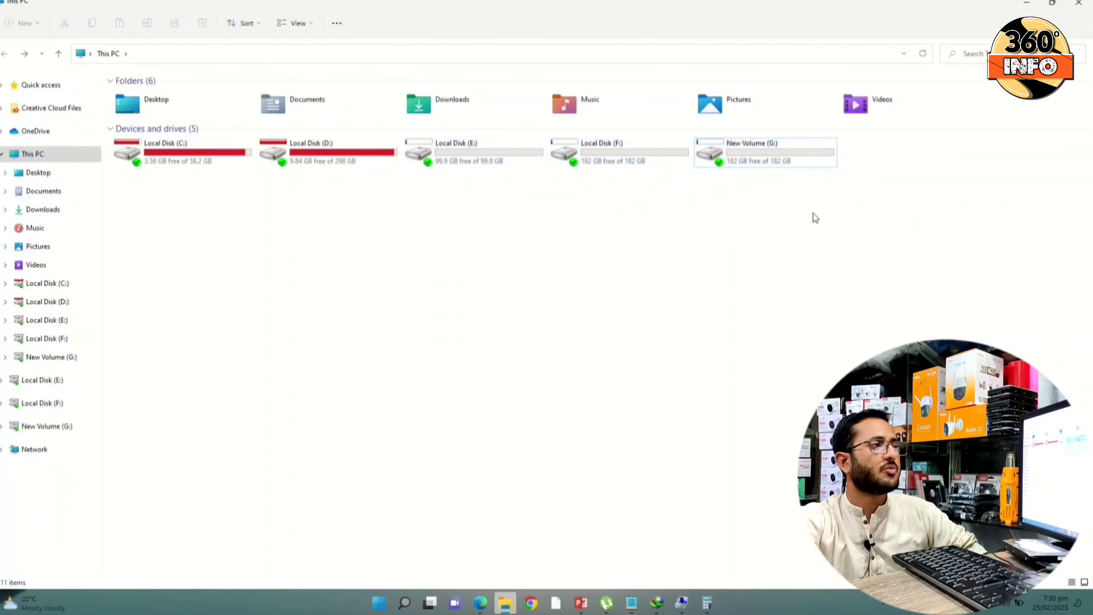
left_click_drag(812, 215, 471, 152)
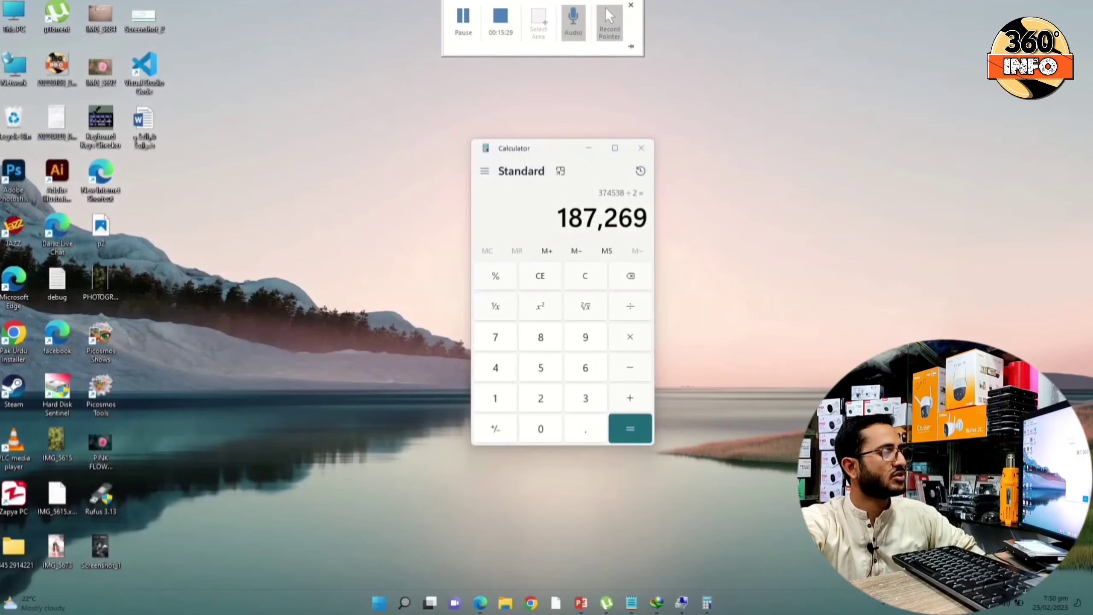
Step: Return to Computer Management and delete the E: volume from Disk 2
mouse_move(684, 609)
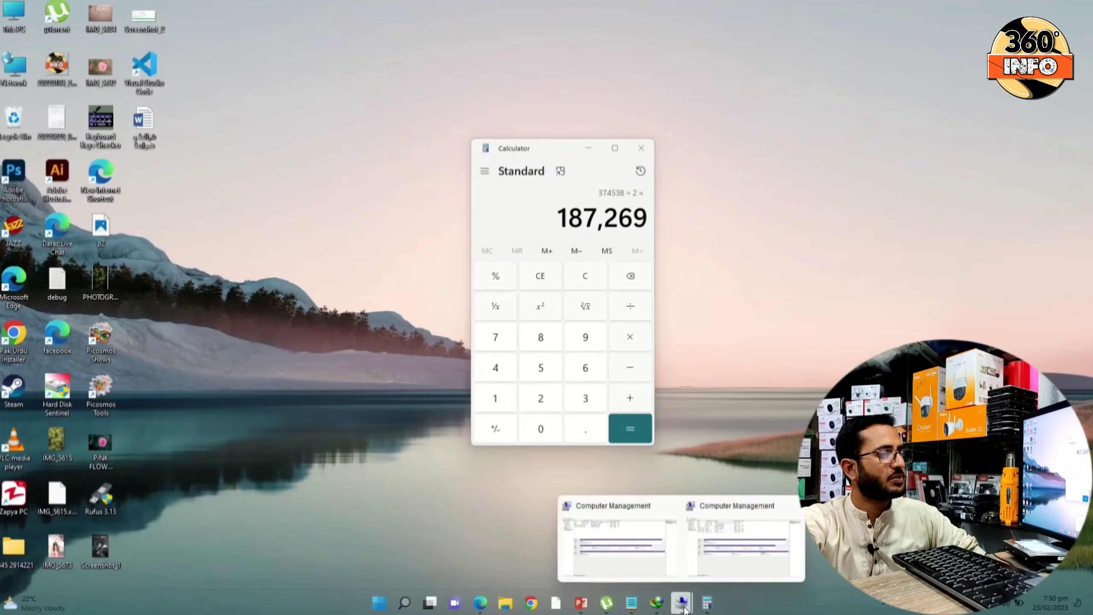
left_click(635, 562)
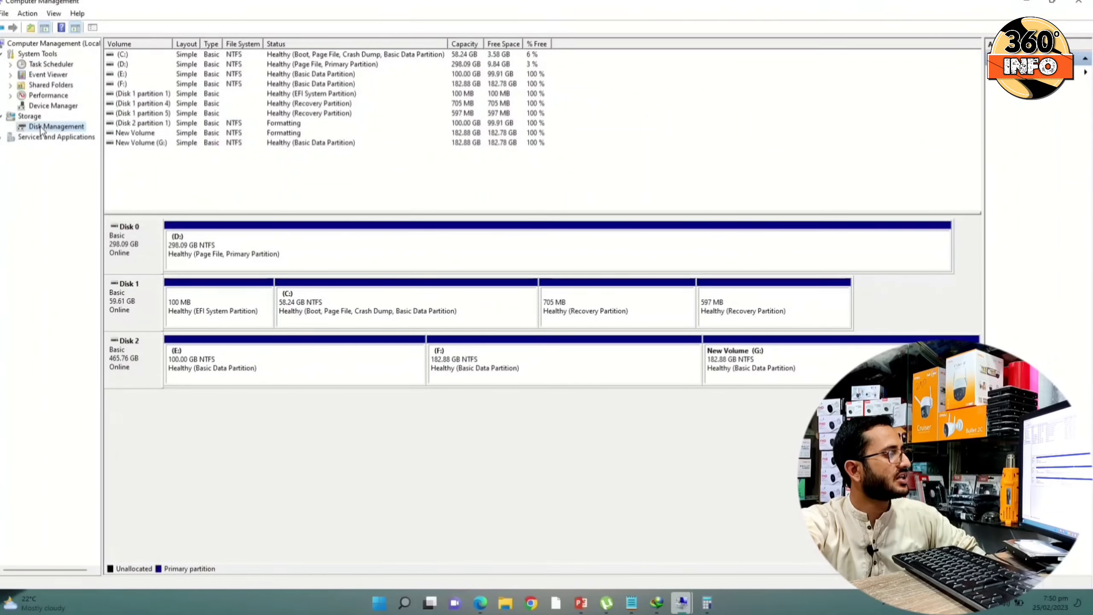
right_click(313, 373)
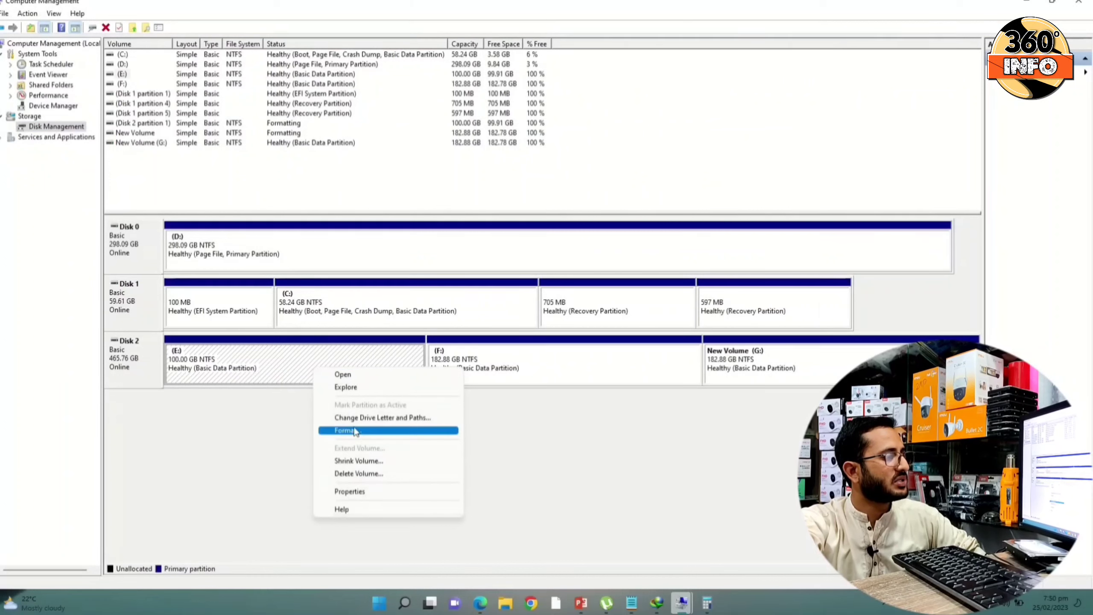
left_click(357, 474)
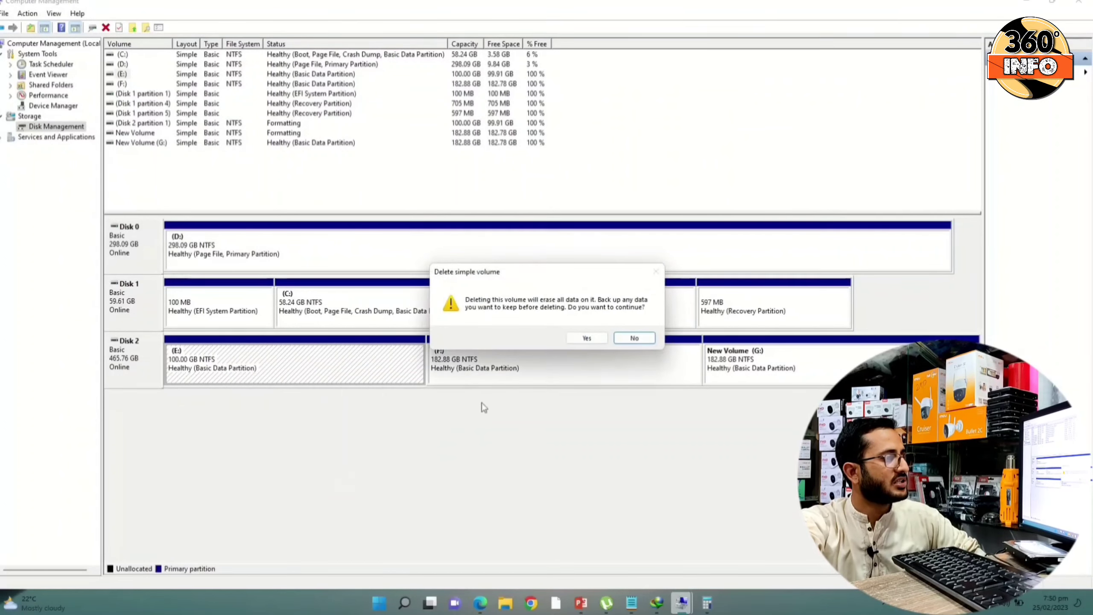
left_click(587, 340)
Step: Delete the F: and New Volume (G:) volumes from Disk 2 and check the drive list in This PC
right_click(476, 365)
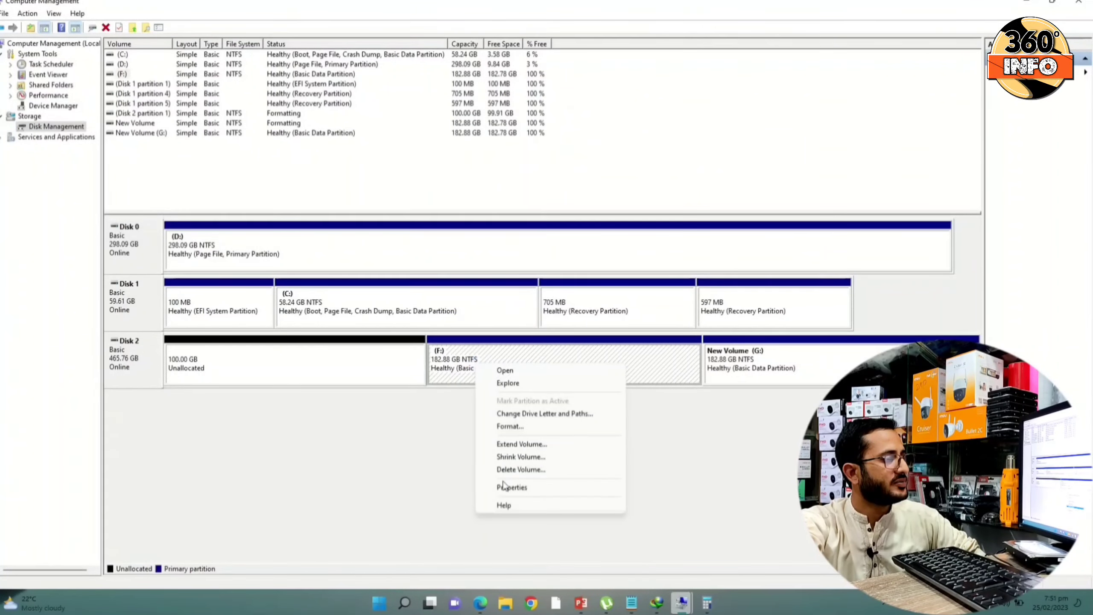
left_click(521, 469)
left_click(587, 340)
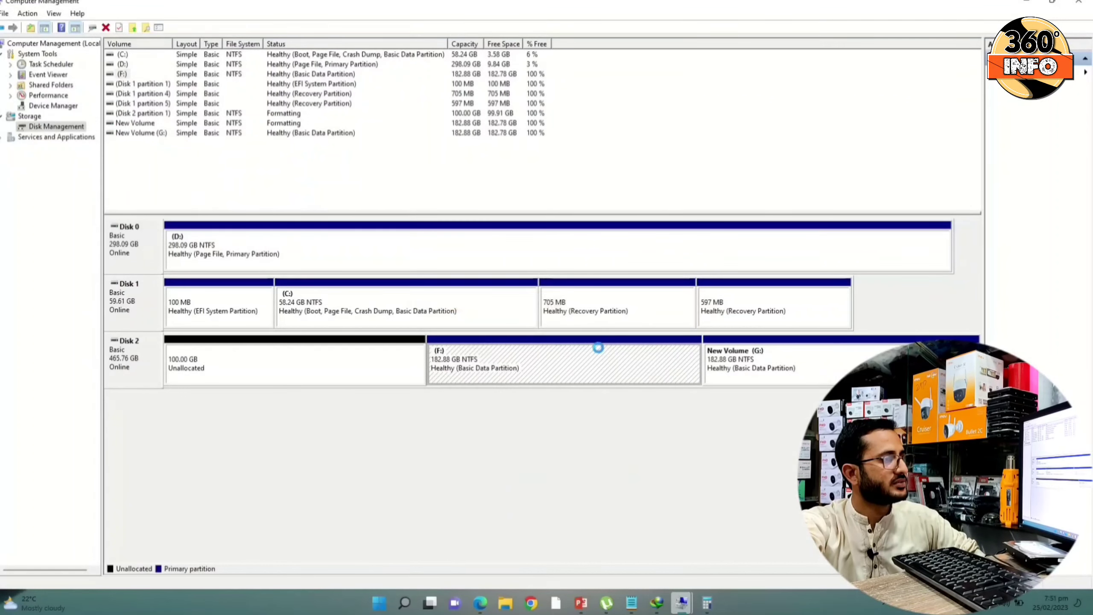
right_click(622, 365)
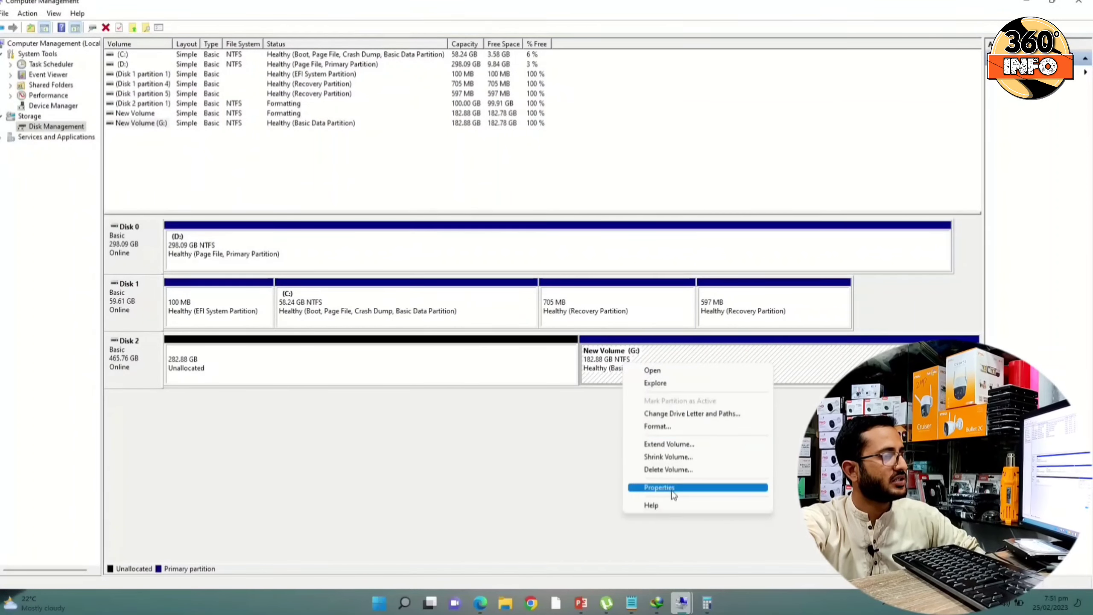
left_click(663, 469)
left_click(589, 339)
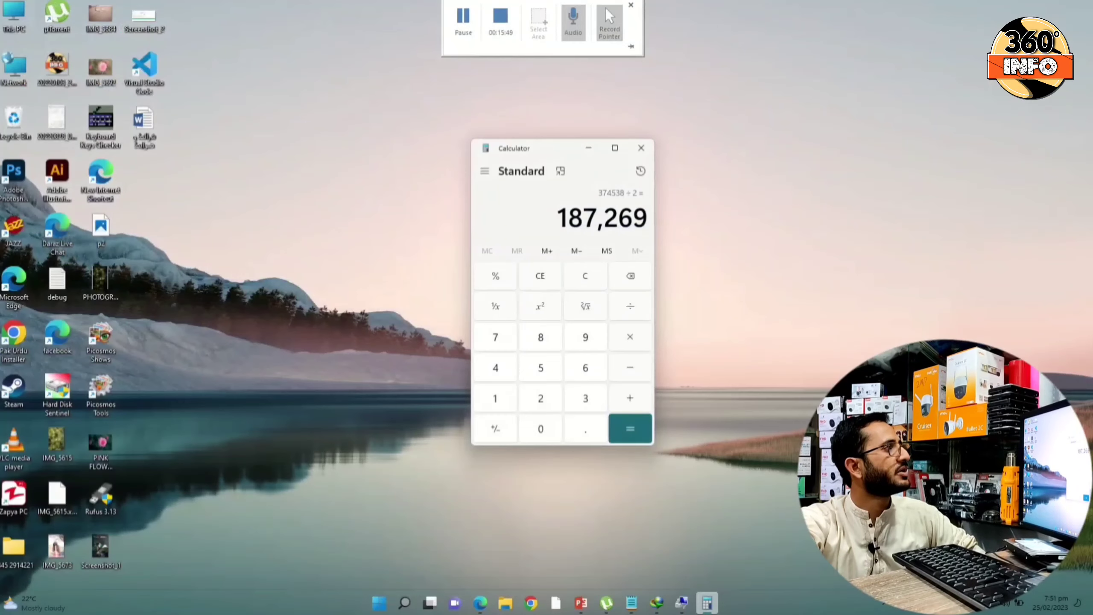
key("super+e")
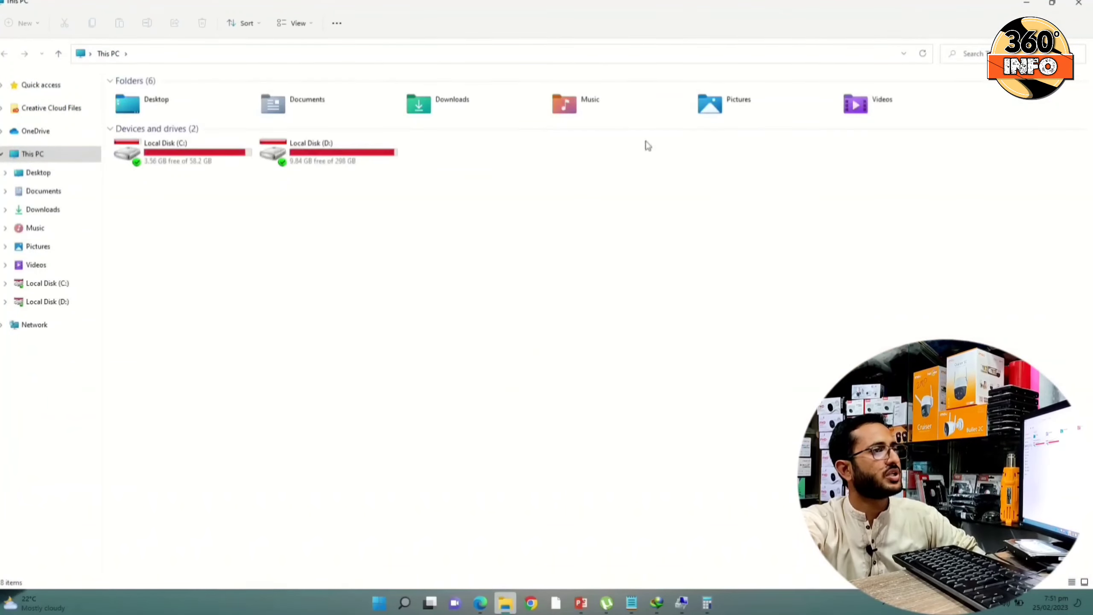
key("alt+F4")
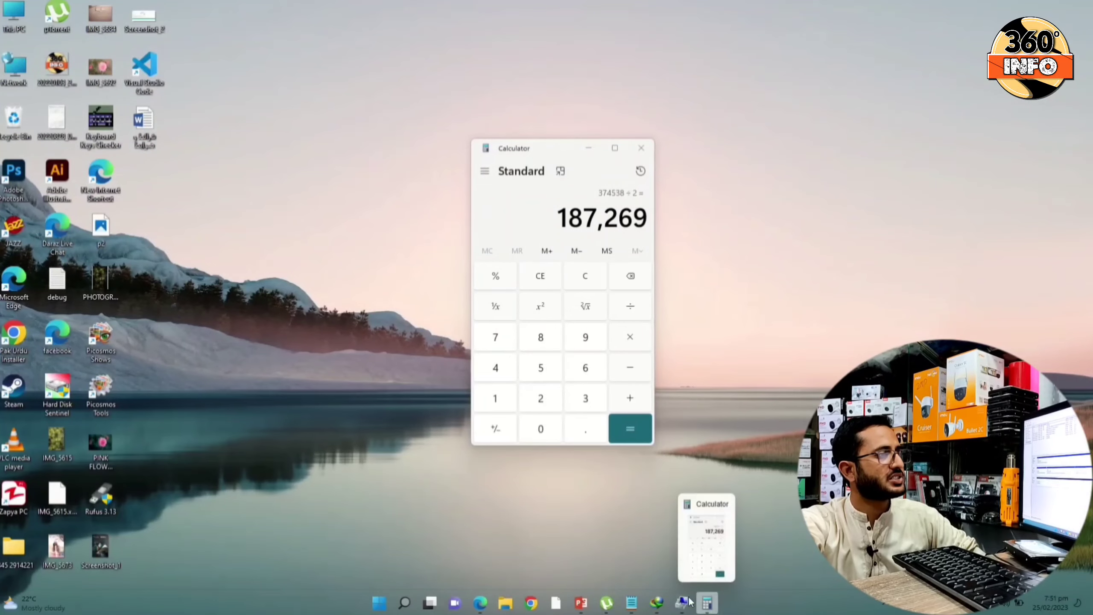
Step: Create one full-size simple volume on Disk 2 with letter E, NTFS, label New Volume and quick format, then close the folder and Computer Management
left_click(682, 602)
right_click(415, 371)
left_click(474, 386)
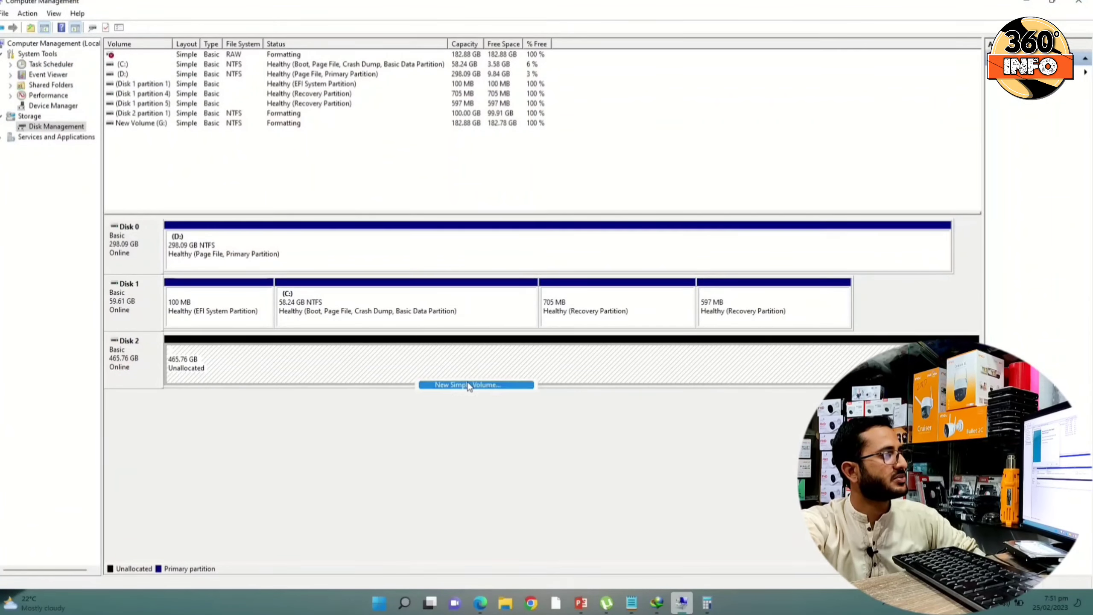
left_click(323, 261)
left_click(323, 260)
left_click(323, 261)
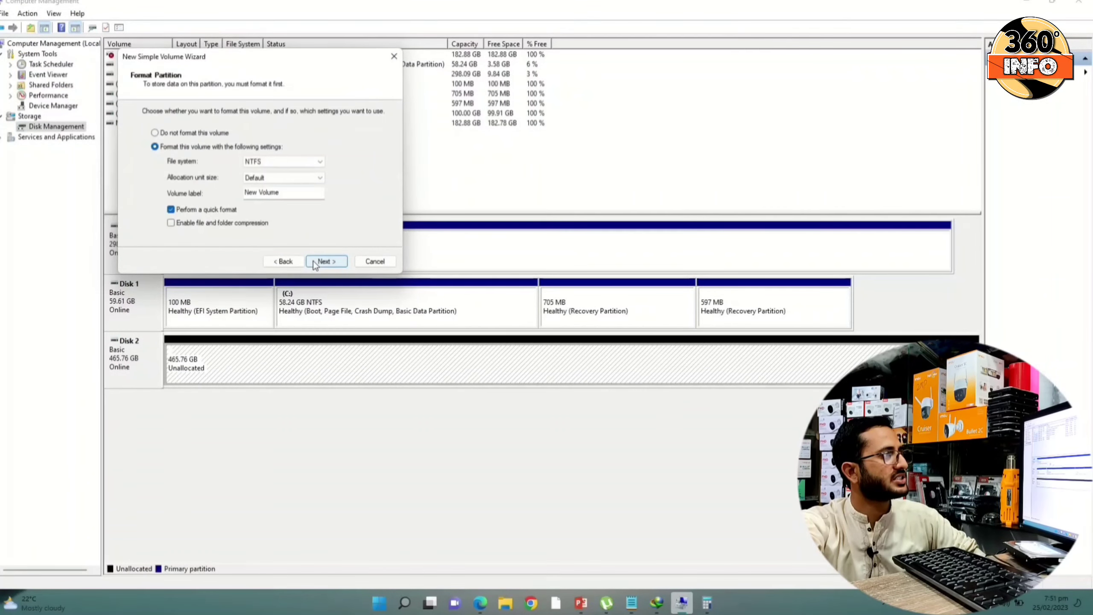
left_click(323, 261)
left_click(313, 260)
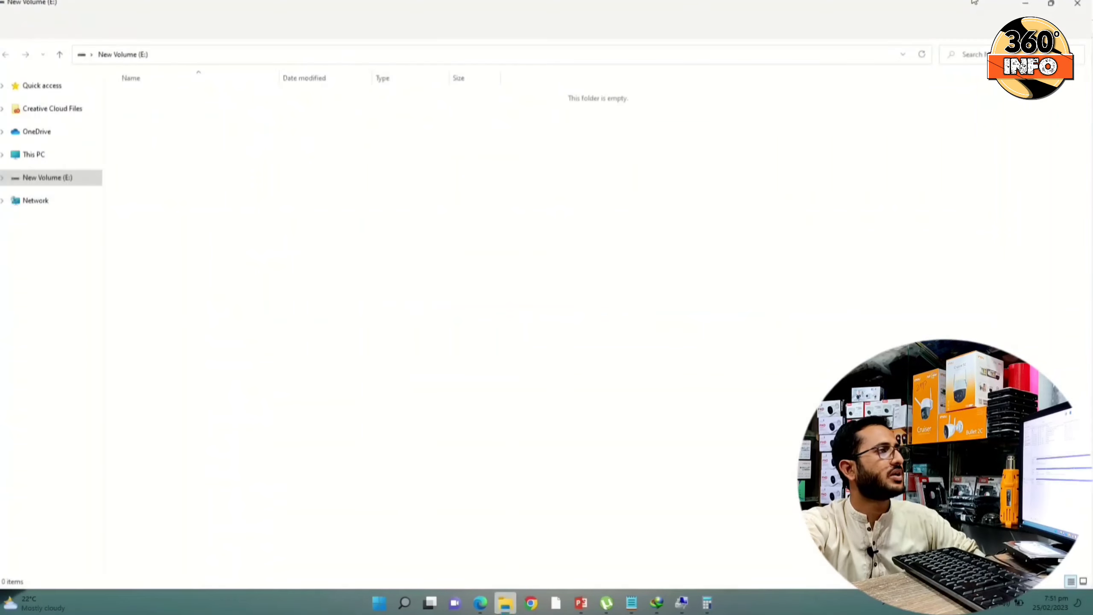
left_click(1079, 2)
left_click(1079, 3)
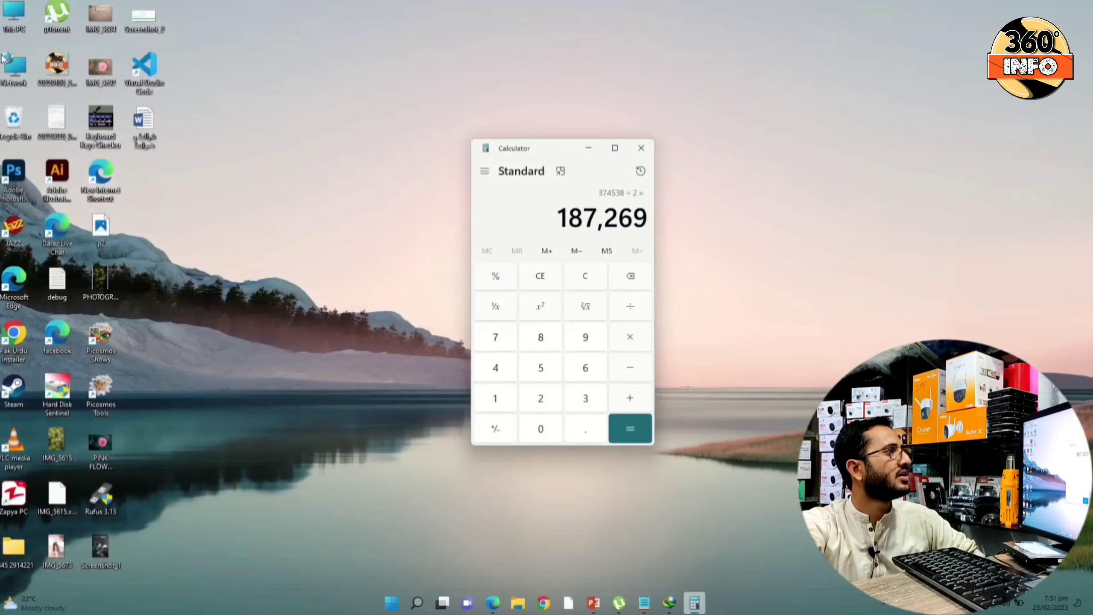